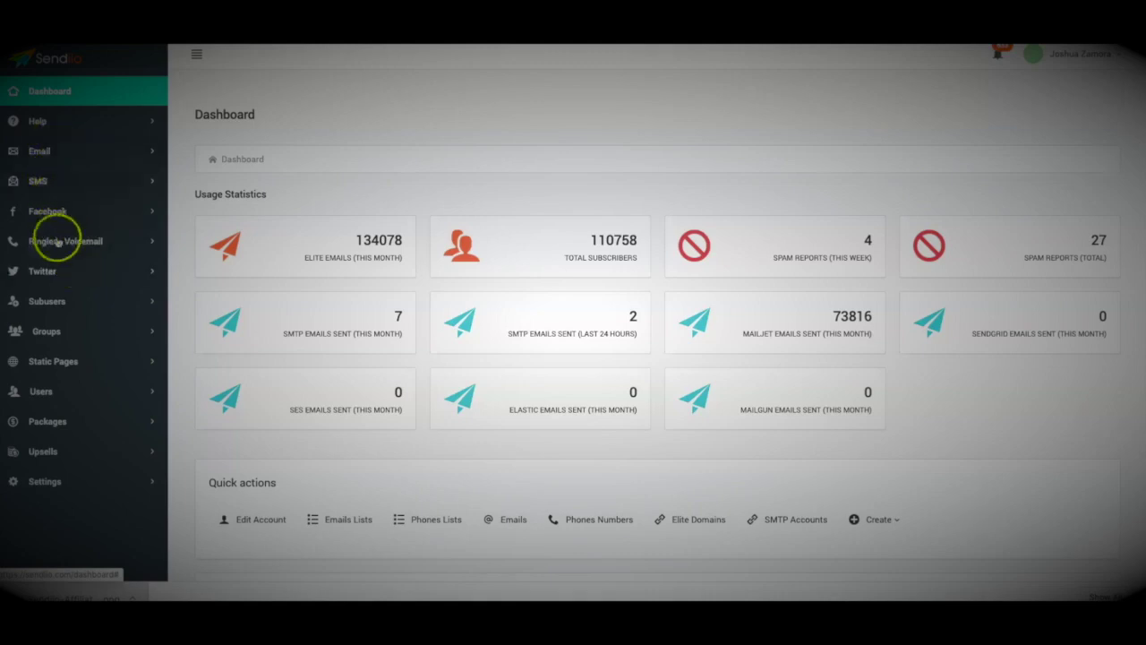
# Expand Email in the sidebar and reveal the Lists options: My Lists, Add List, Custom Fields, Lists history.
pyautogui.click(51, 152)
pyautogui.click(51, 153)
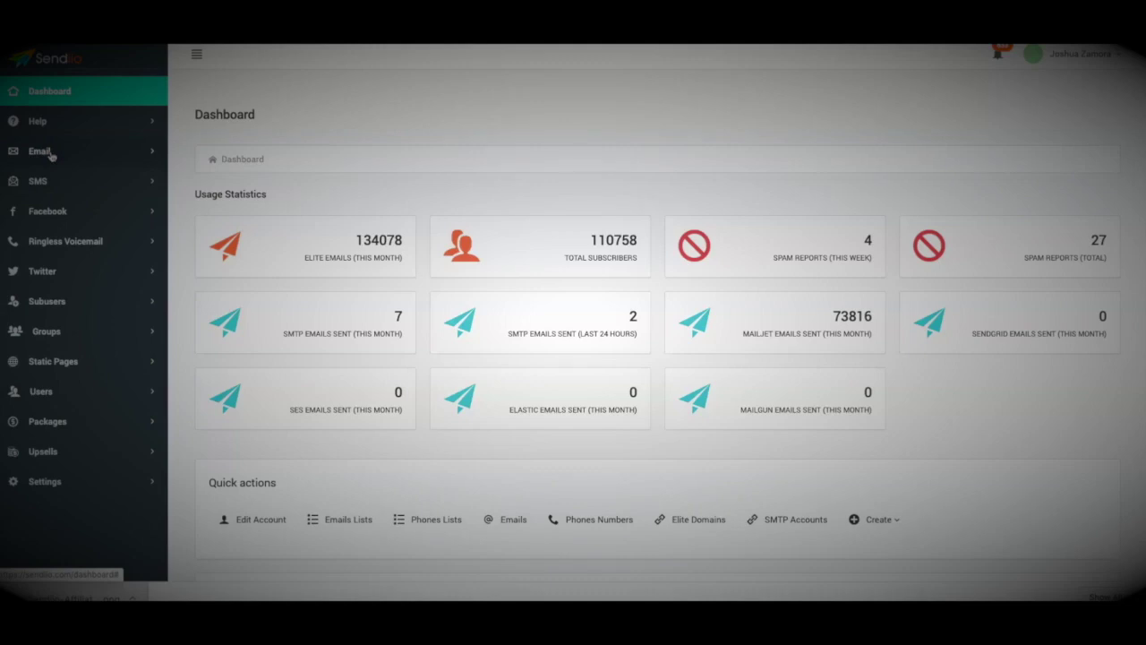
pyautogui.click(51, 154)
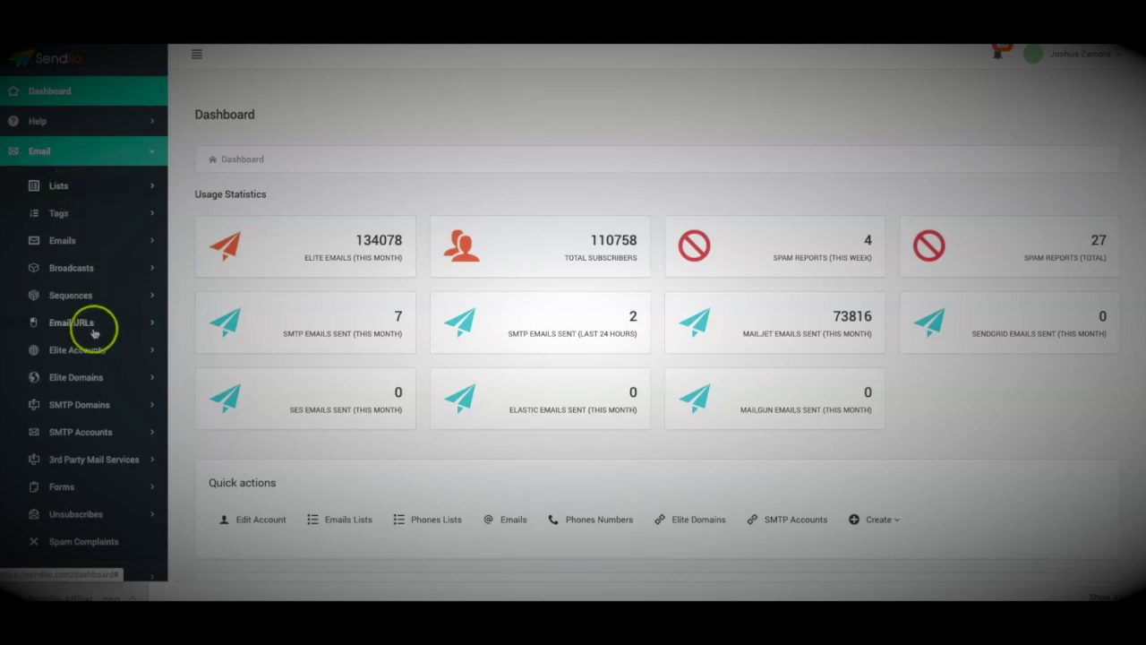
pyautogui.scroll(-1, 102, 328)
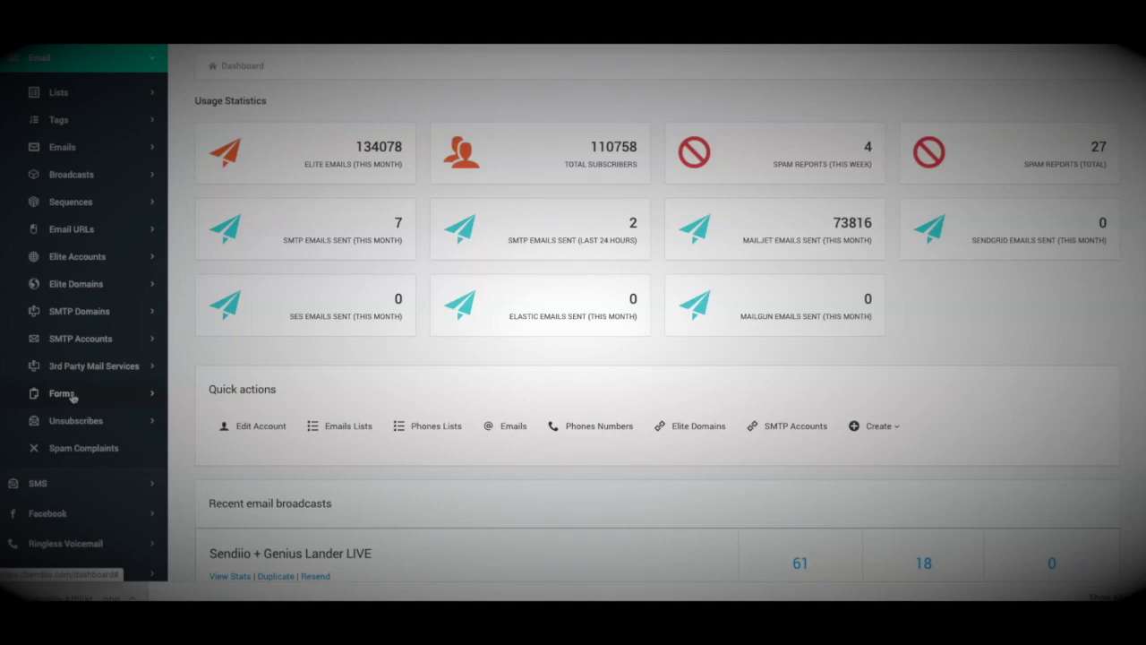
pyautogui.scroll(1, 72, 397)
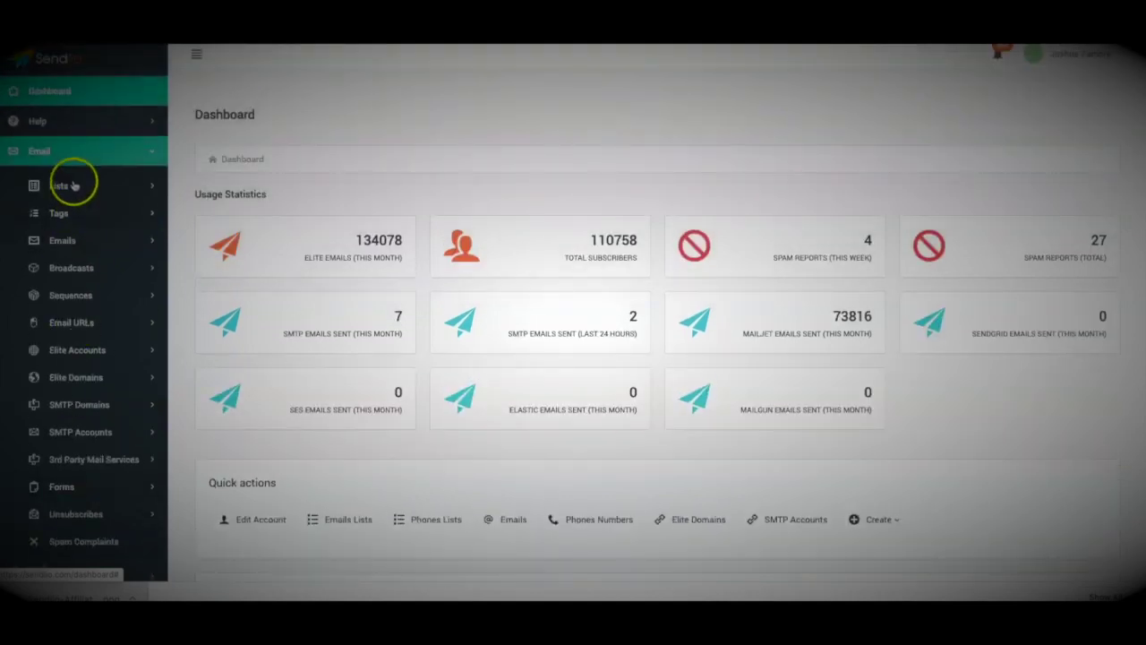
pyautogui.click(77, 185)
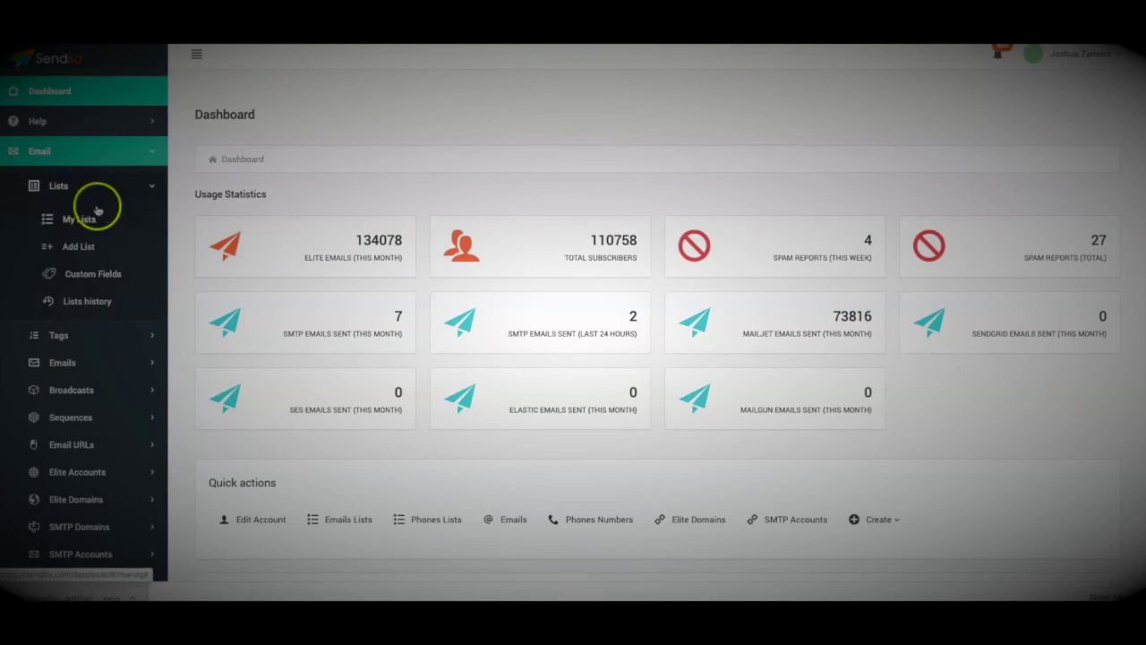
# Start a new email list named 'Demo List 2' and move on to its description.
pyautogui.click(79, 247)
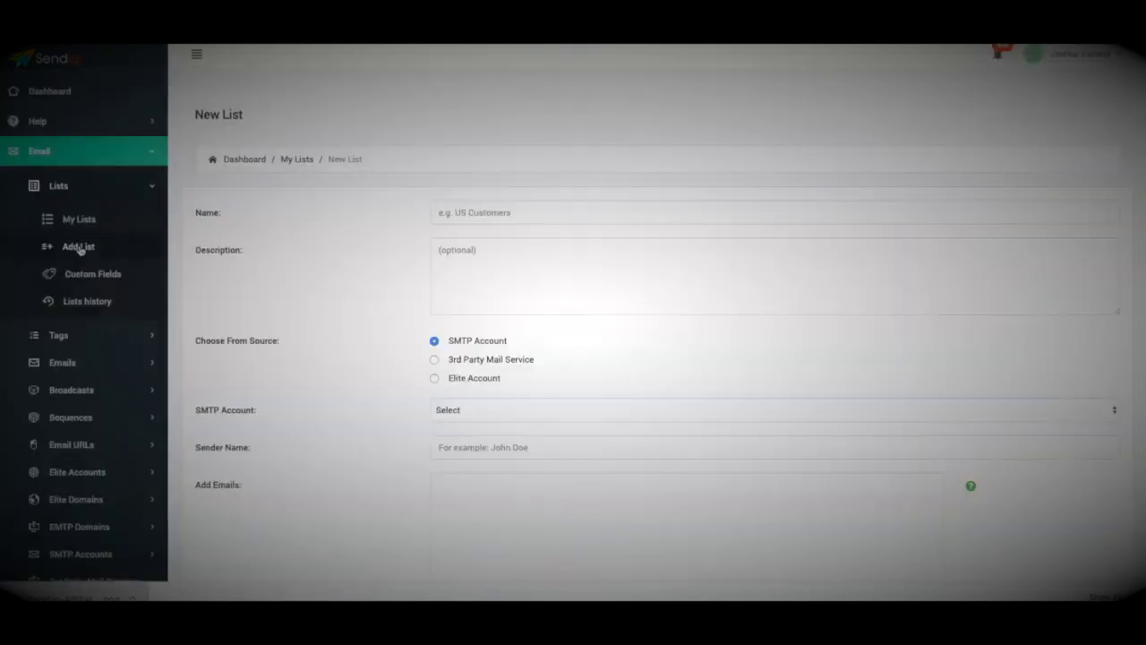
pyautogui.click(455, 214)
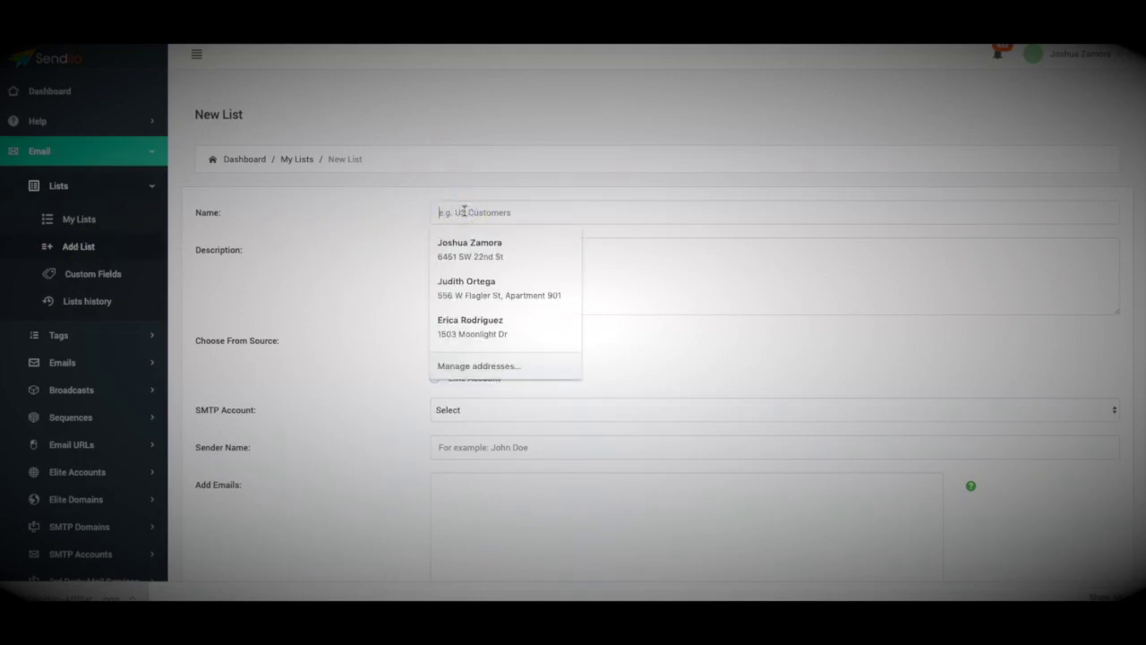
pyautogui.write('Demo')
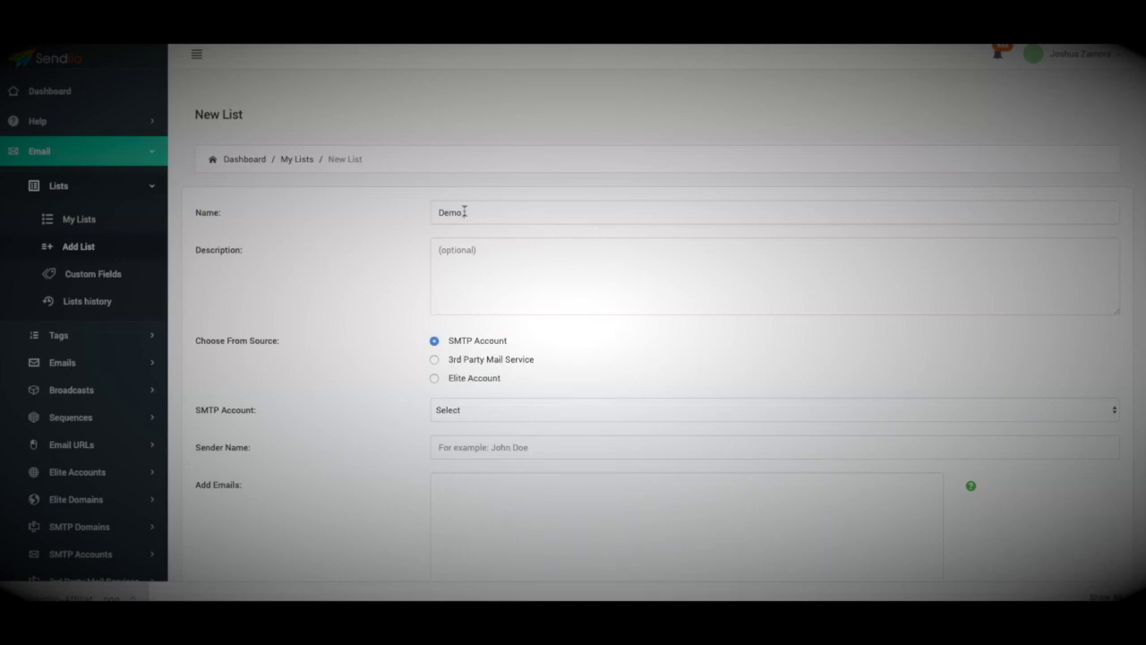
pyautogui.write(' List 2')
pyautogui.click(501, 275)
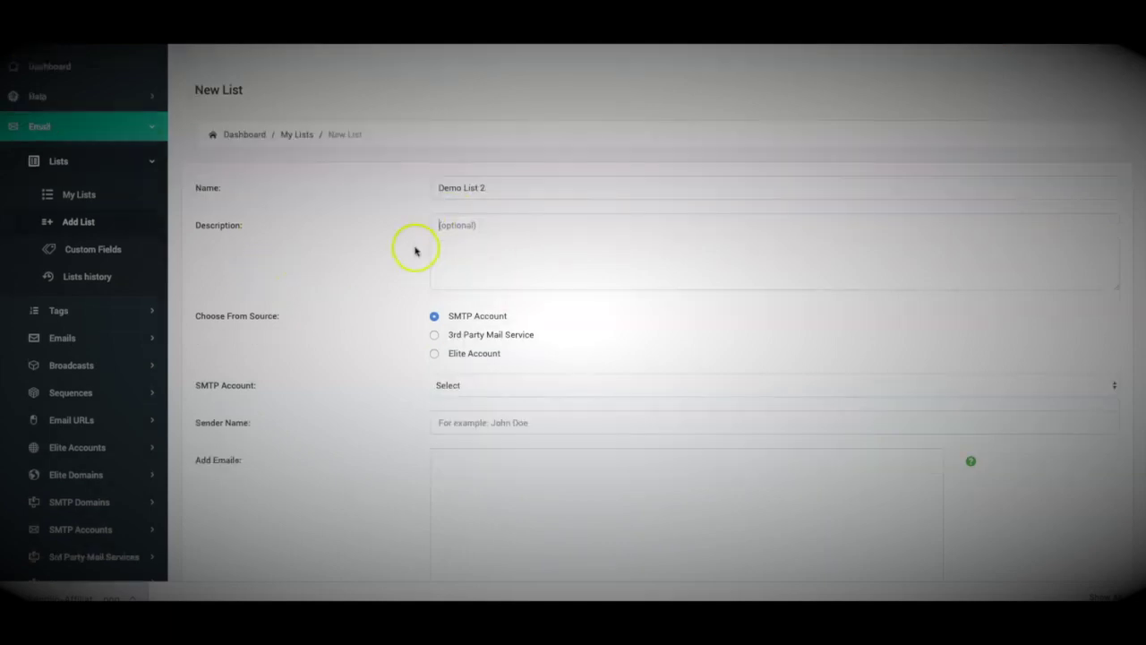
pyautogui.scroll(-1, 415, 251)
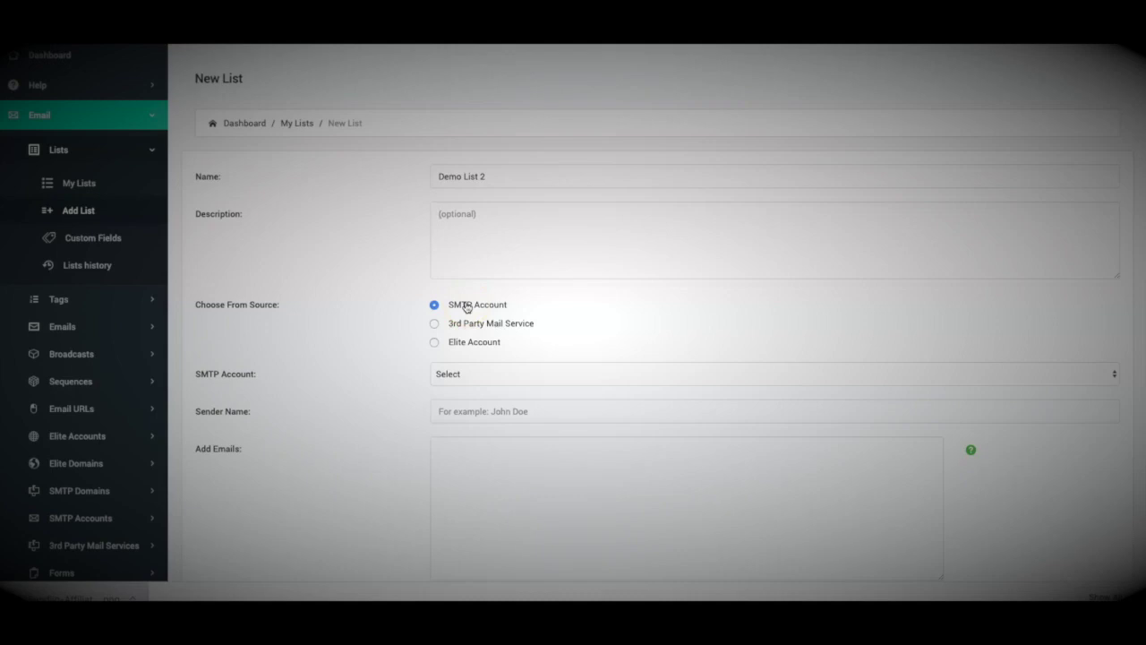
pyautogui.click(466, 307)
pyautogui.scroll(-1, 390, 300)
# Switch the list to the Elite account, choose the sending account, and enter the sender's name.
pyautogui.click(435, 317)
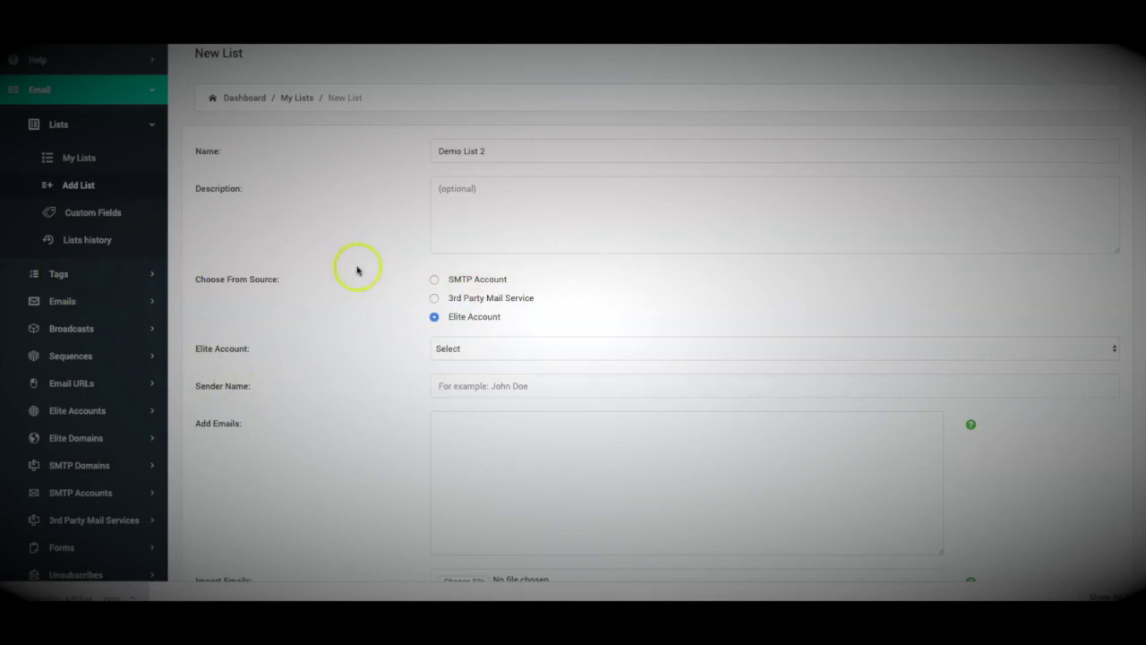
pyautogui.click(466, 348)
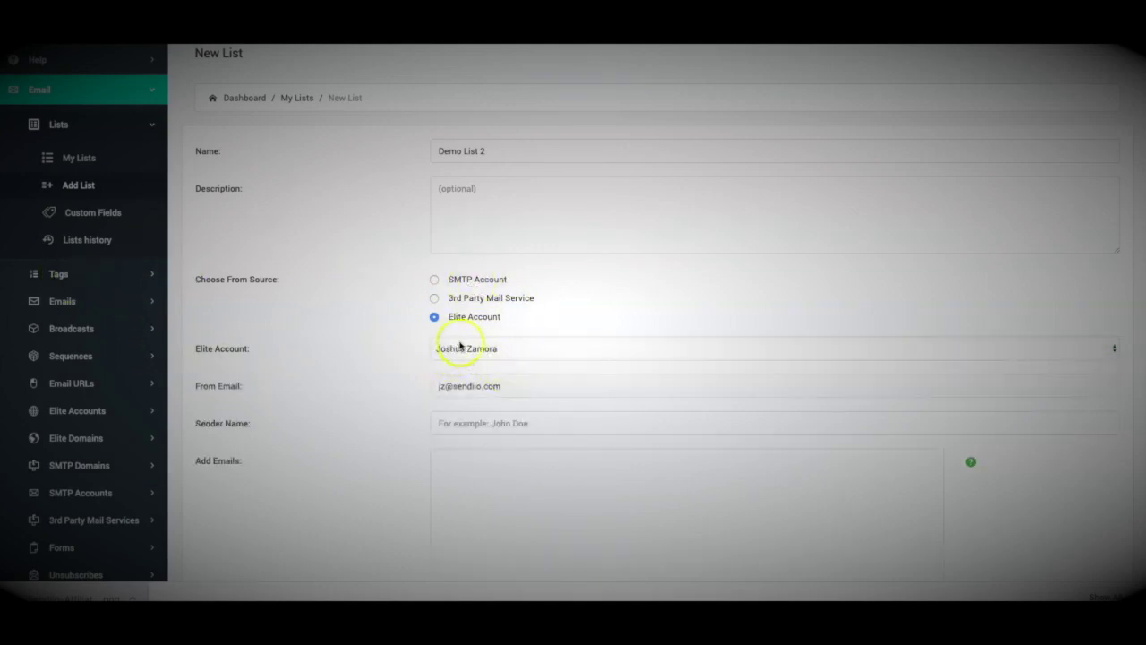
pyautogui.scroll(-1, 403, 334)
pyautogui.click(466, 333)
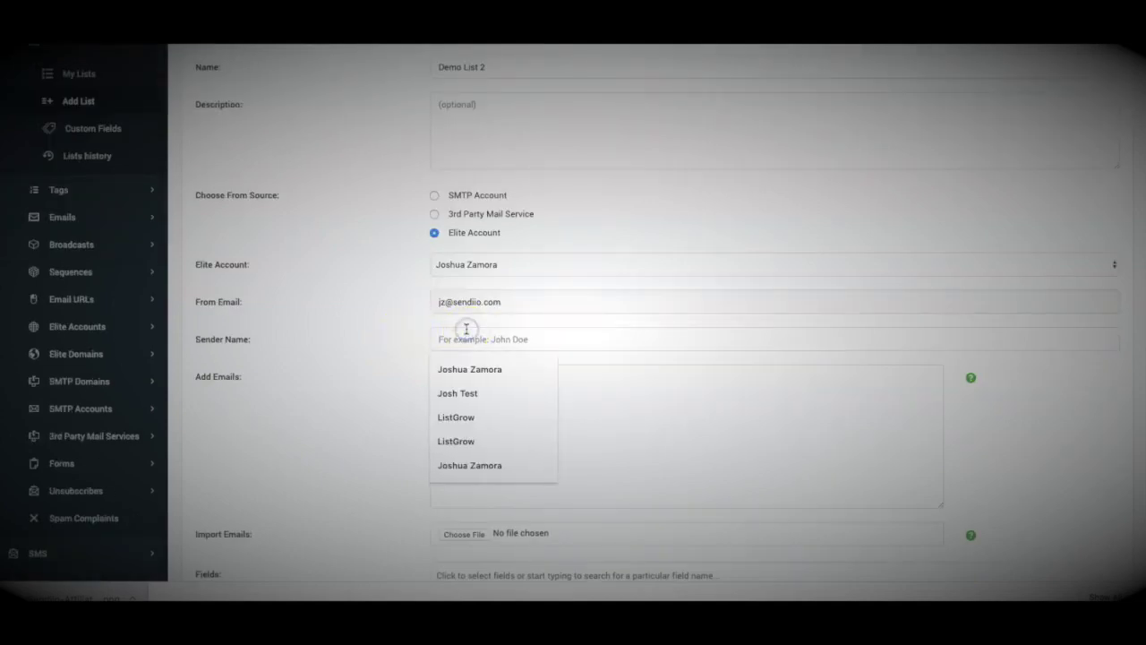
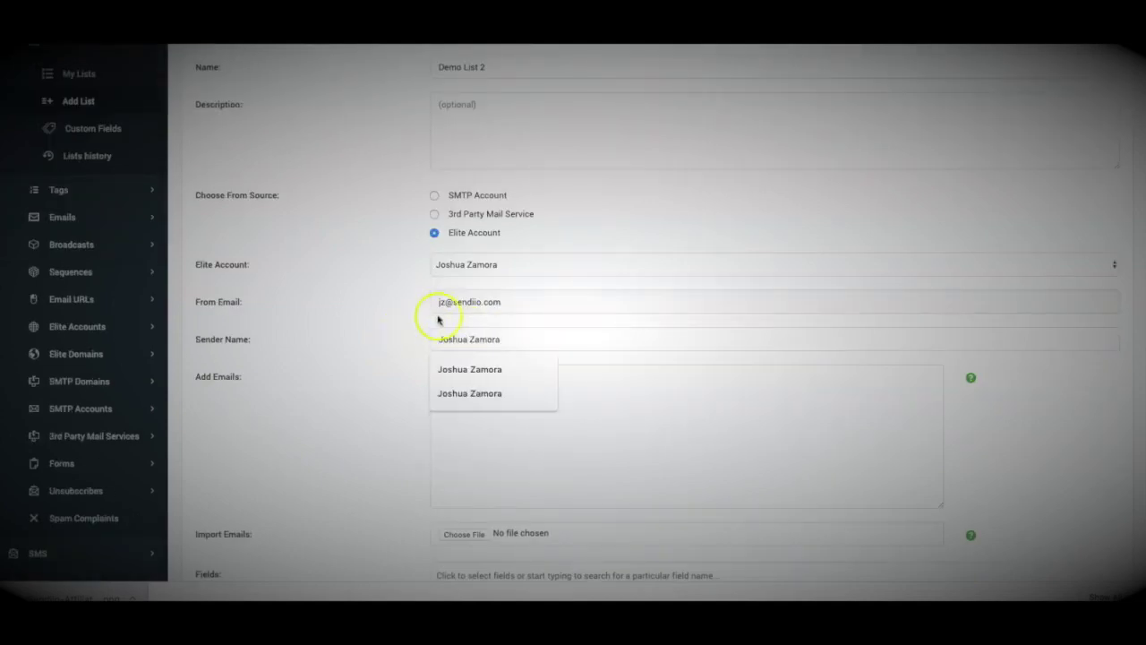
pyautogui.click(398, 321)
# Try the email-address field and dismiss the saved-address suggestions.
pyautogui.scroll(-2, 395, 326)
pyautogui.click(533, 309)
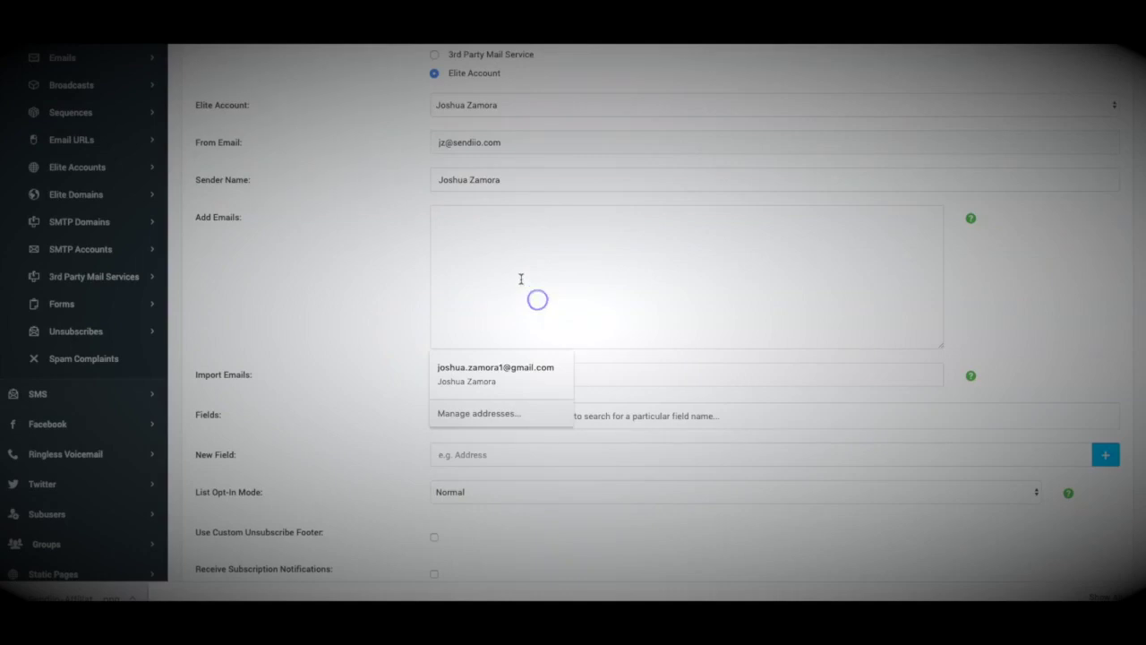
pyautogui.click(380, 250)
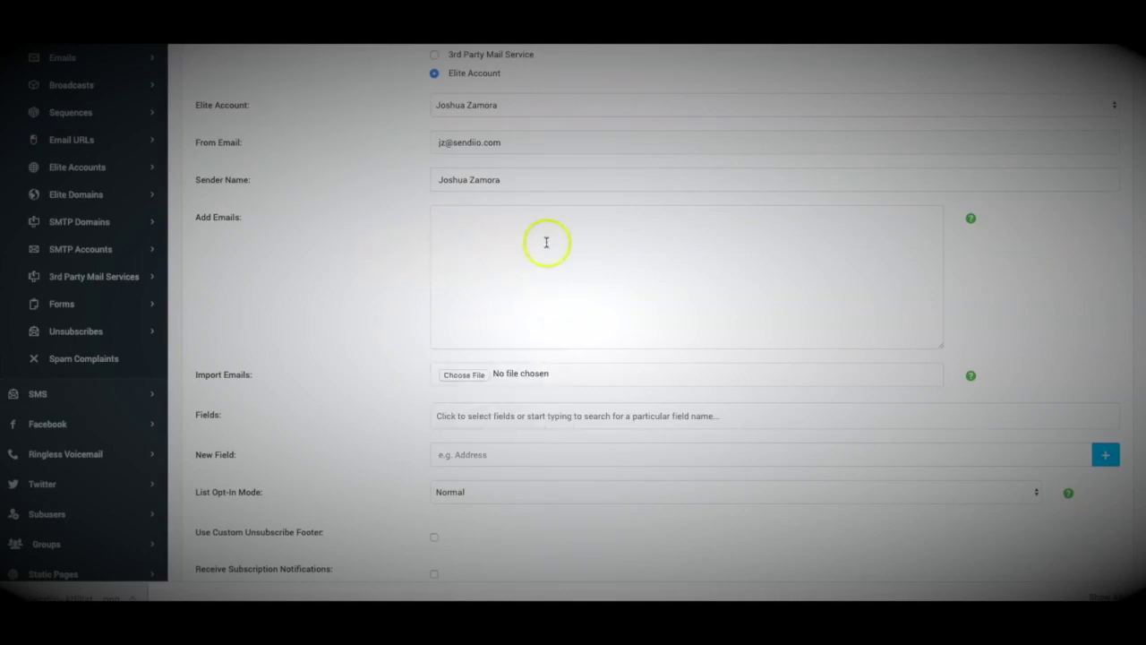
pyautogui.click(503, 232)
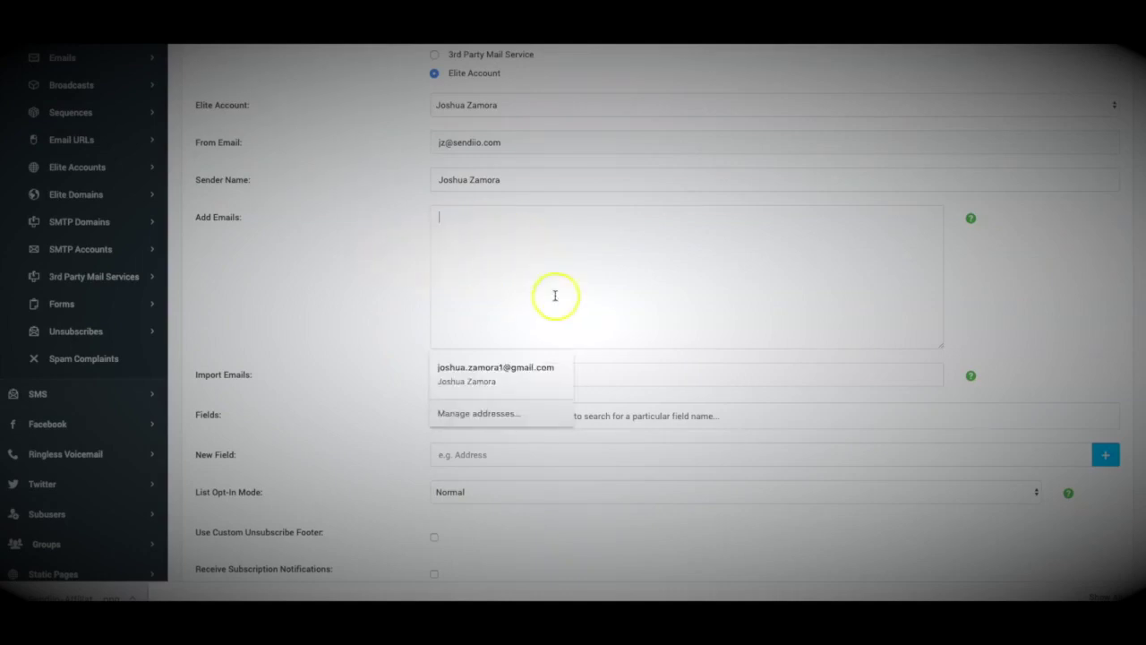
pyautogui.click(304, 256)
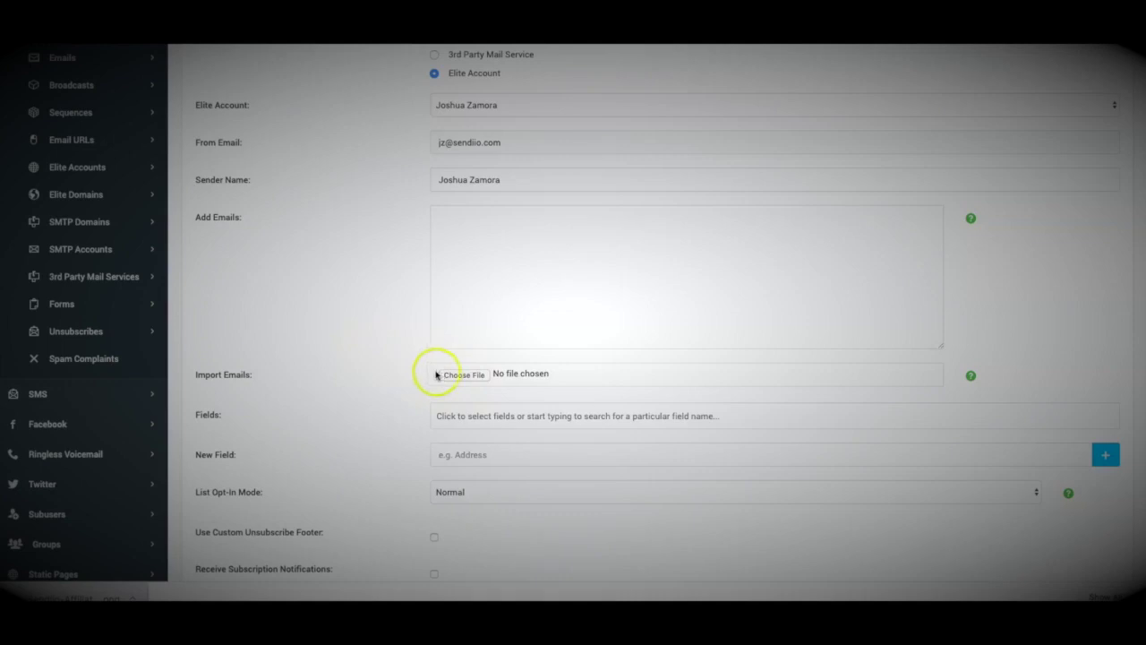
# Keep Normal as the list's opt-in mode.
pyautogui.scroll(1, 368, 323)
pyautogui.scroll(2, 369, 322)
pyautogui.scroll(-1, 384, 316)
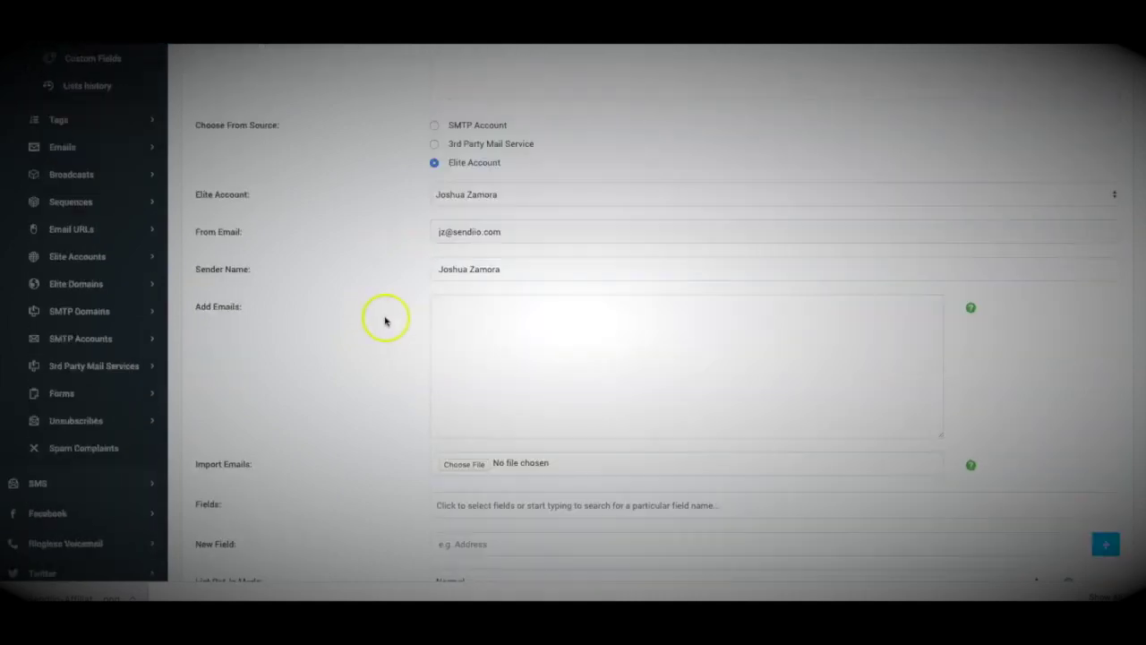
pyautogui.scroll(-1, 384, 316)
pyautogui.scroll(-1, 384, 319)
pyautogui.scroll(-1, 384, 320)
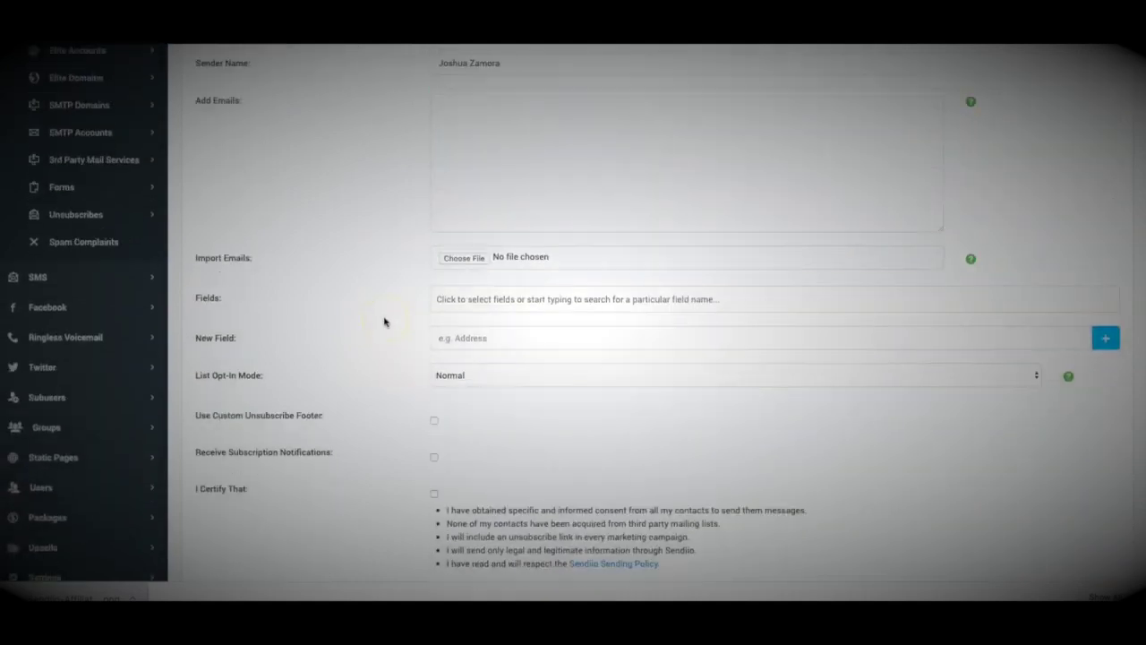
pyautogui.scroll(-1, 430, 304)
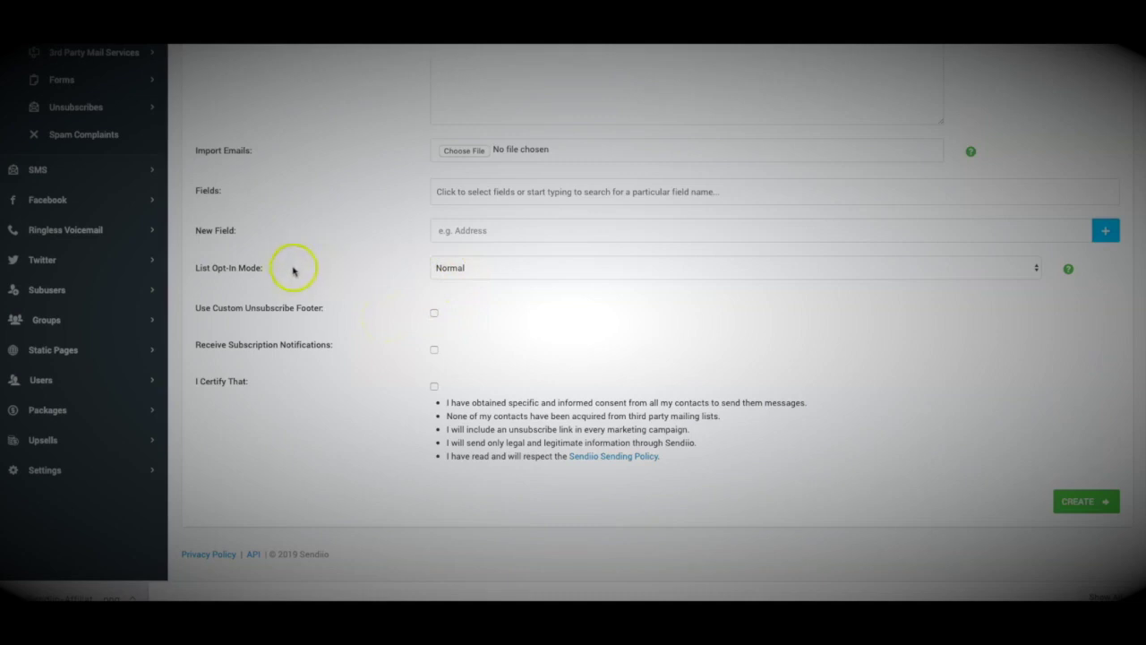
pyautogui.click(459, 268)
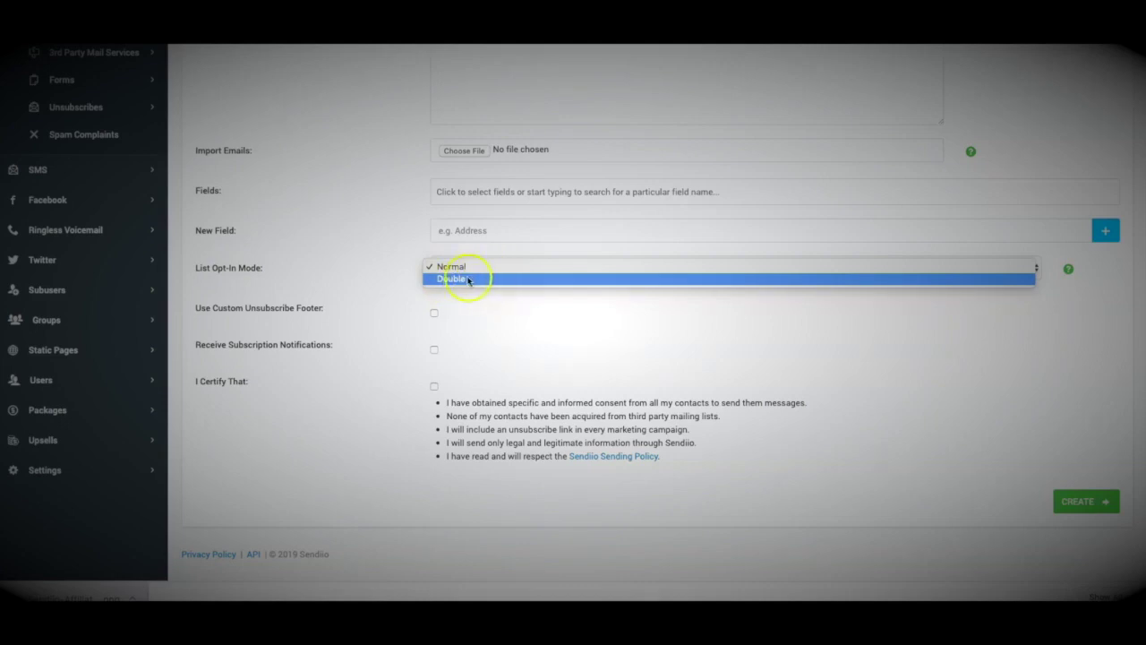
pyautogui.click(392, 264)
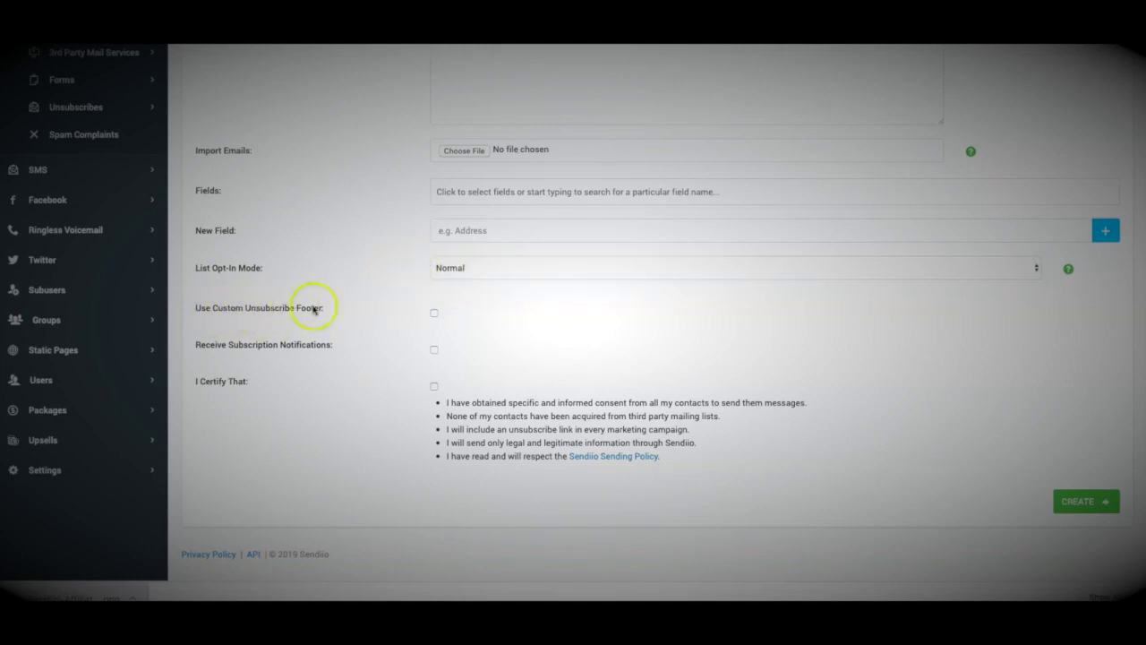
# Turn on the custom unsubscribe footer and choose Main Unsub.
pyautogui.click(434, 313)
pyautogui.click(501, 346)
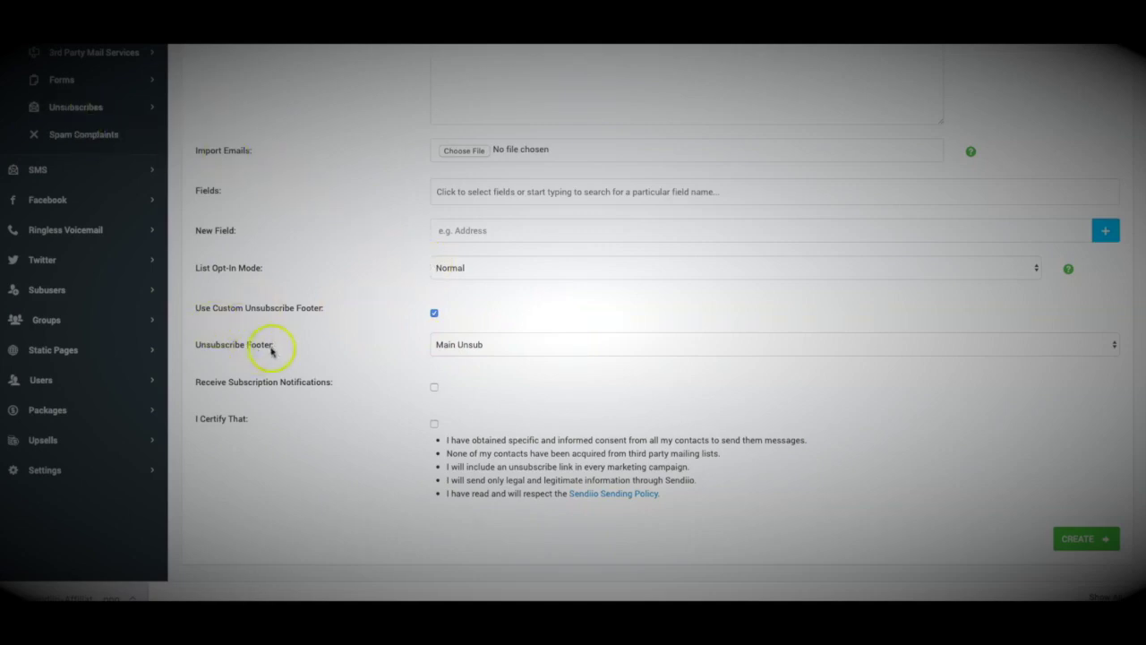
pyautogui.scroll(2, 294, 313)
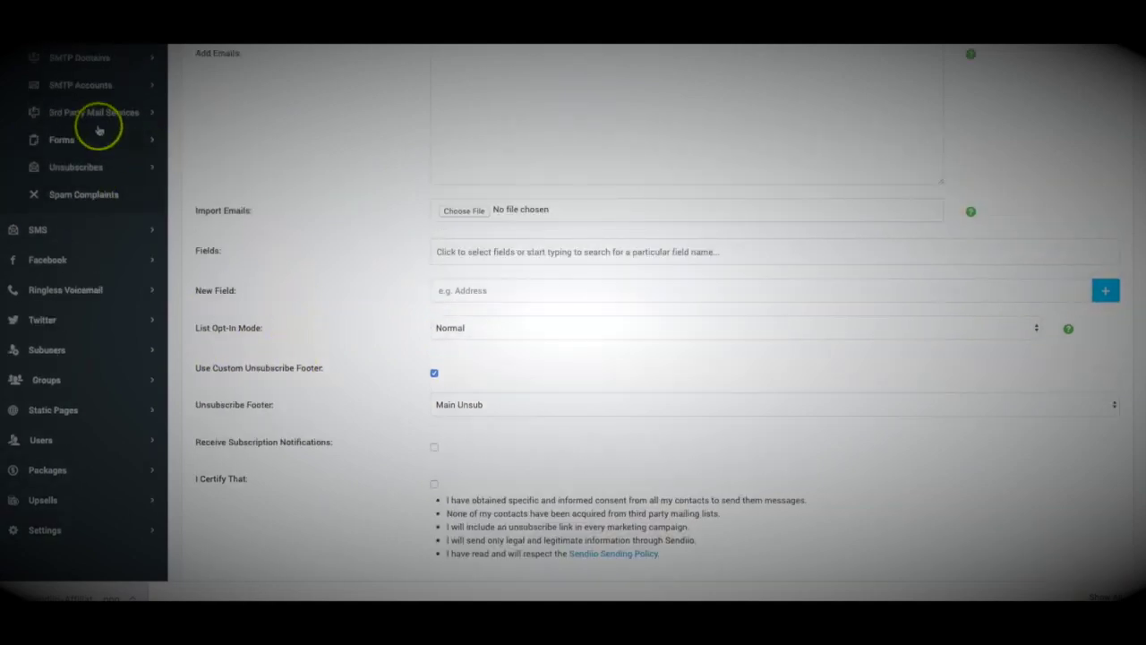
pyautogui.scroll(2, 99, 129)
pyautogui.scroll(3, 185, 221)
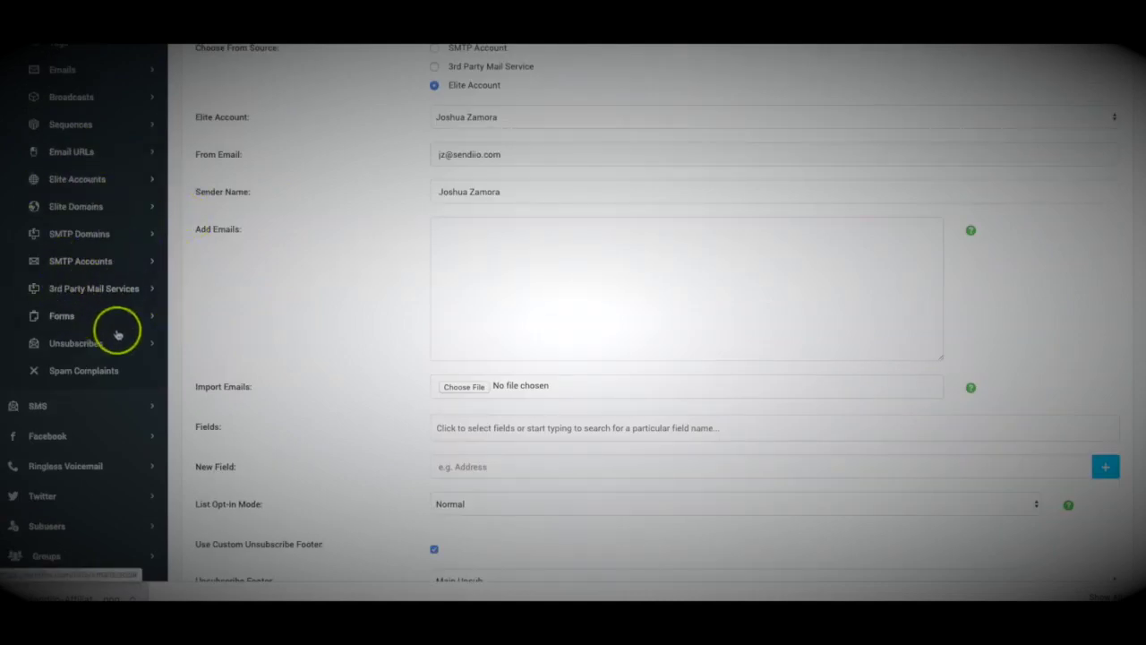
pyautogui.scroll(-5, 327, 327)
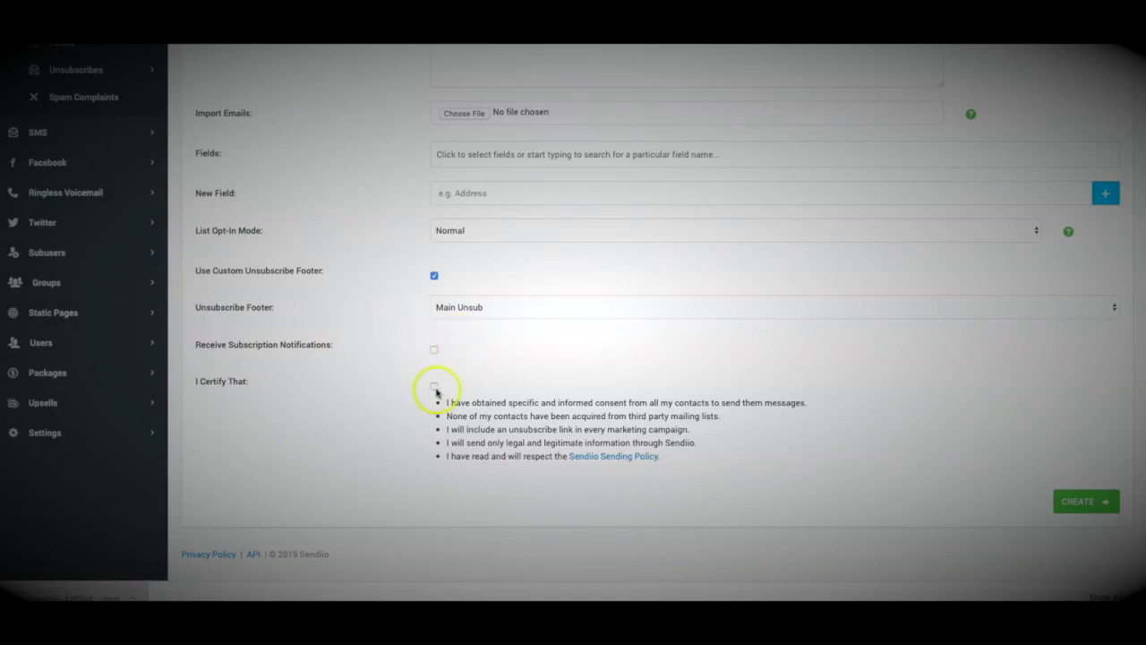
# Tick the consent and sending-policy compliance certification for the list.
pyautogui.click(435, 386)
pyautogui.scroll(1, 600, 418)
pyautogui.scroll(-1, 569, 304)
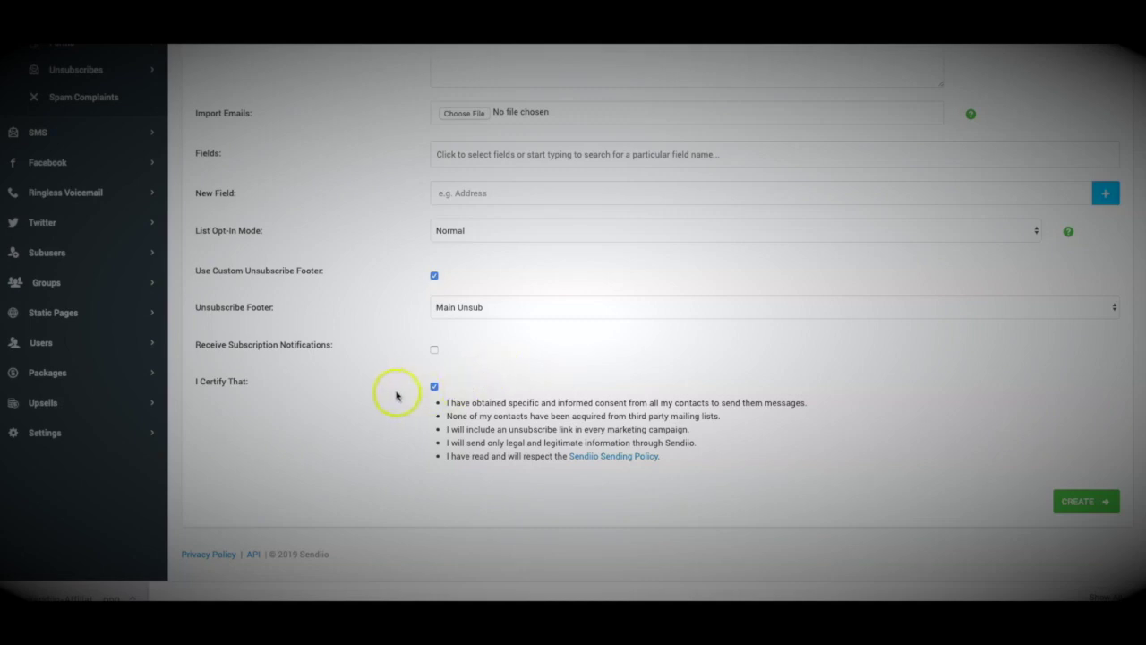
pyautogui.scroll(3, 389, 389)
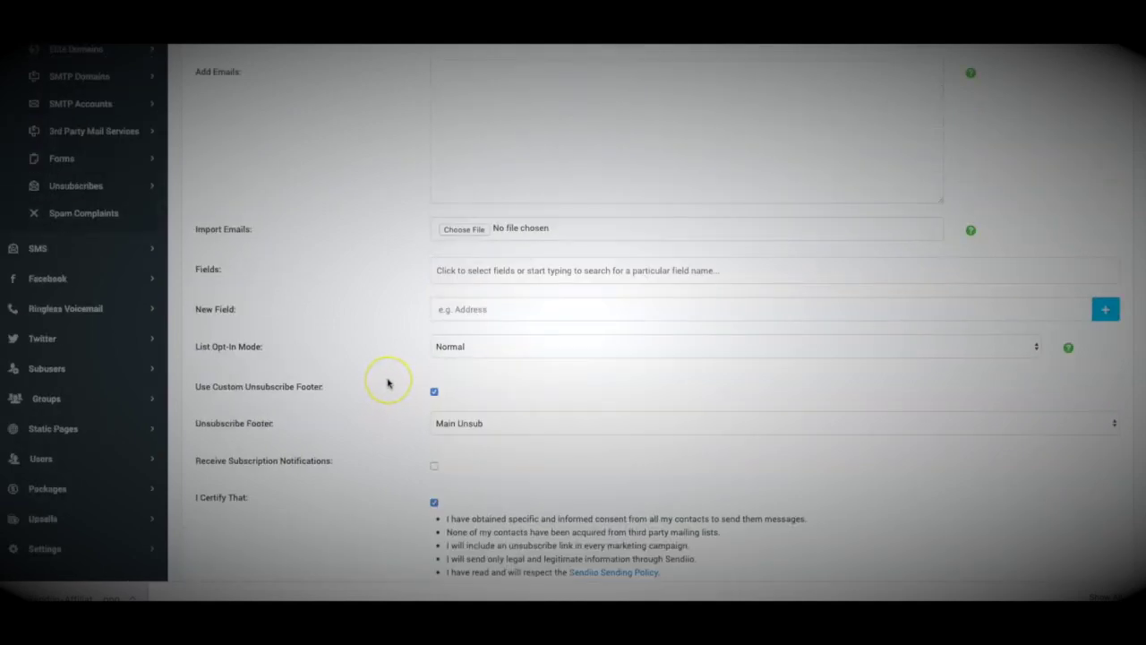
pyautogui.scroll(1, 389, 383)
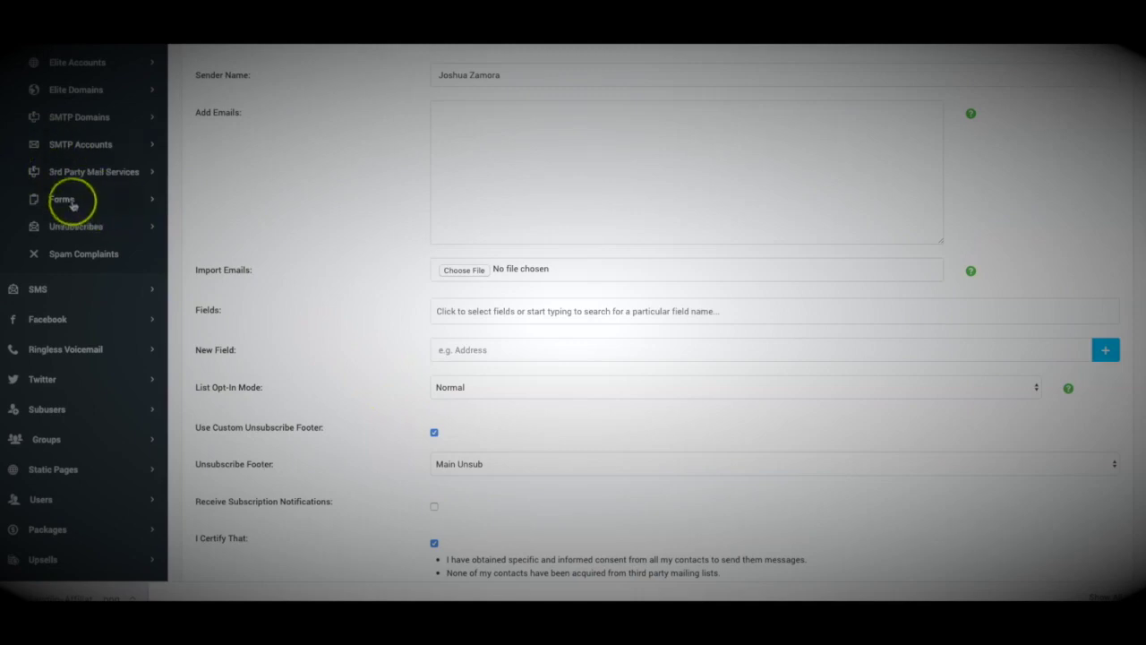
pyautogui.scroll(-3, 376, 300)
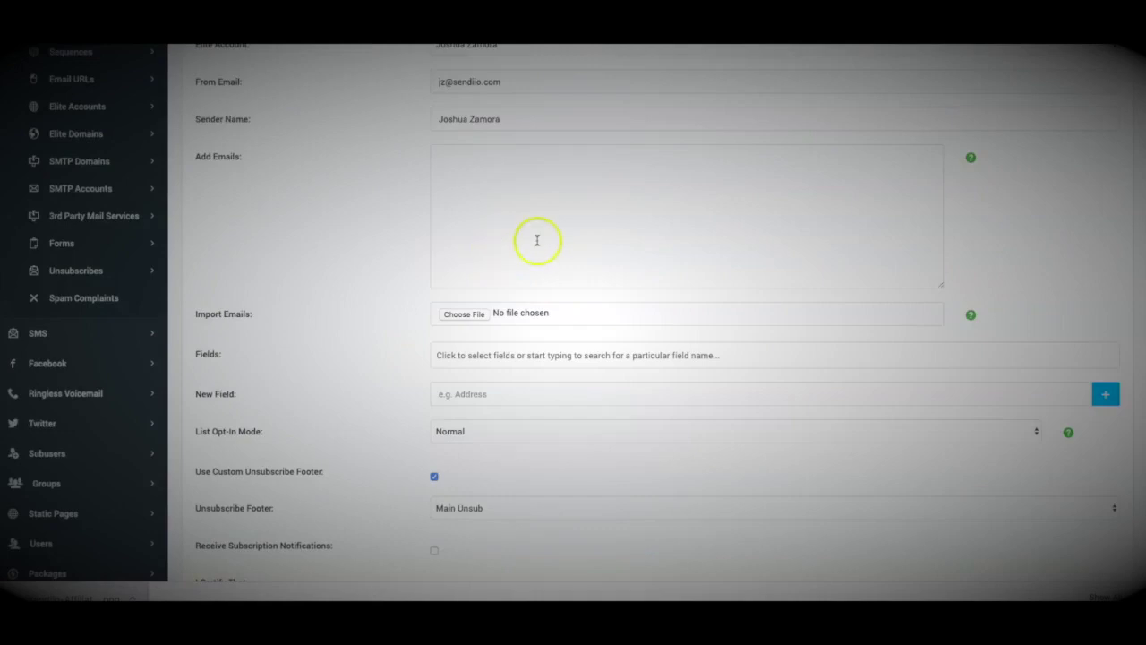
# Create Demo List 2 and start a new email broadcast.
pyautogui.click(1088, 503)
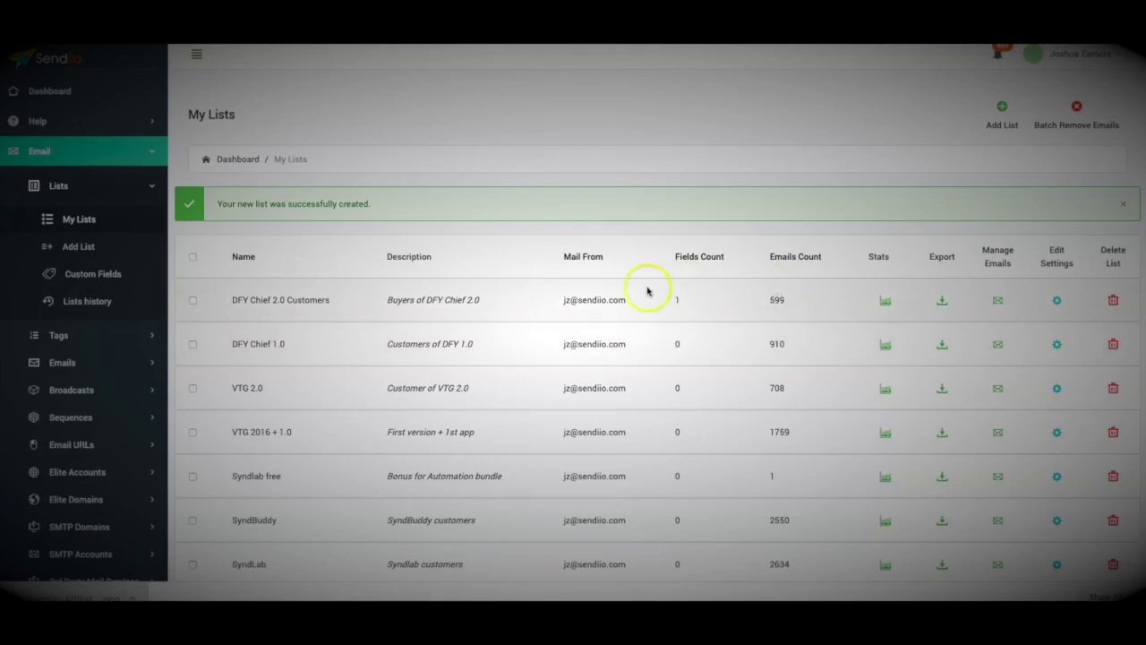
pyautogui.click(94, 390)
pyautogui.click(84, 330)
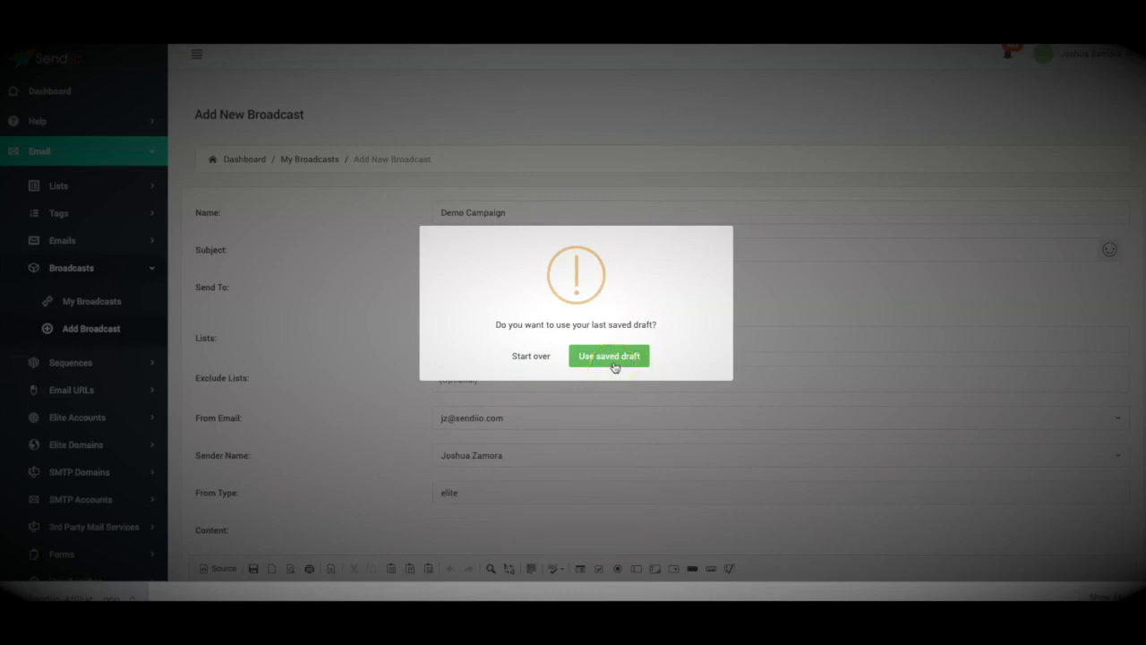
# Restore the saved draft: Demo Campaign, subject Hellow, sent to Demo 2 list.
pyautogui.click(614, 360)
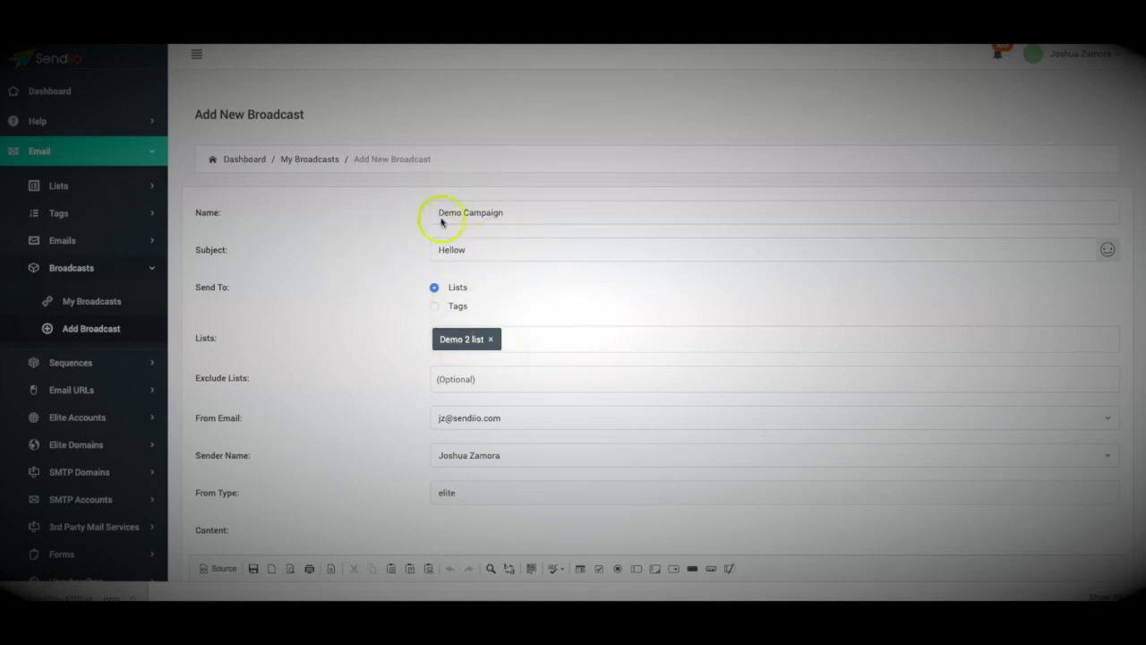
pyautogui.scroll(-2, 371, 330)
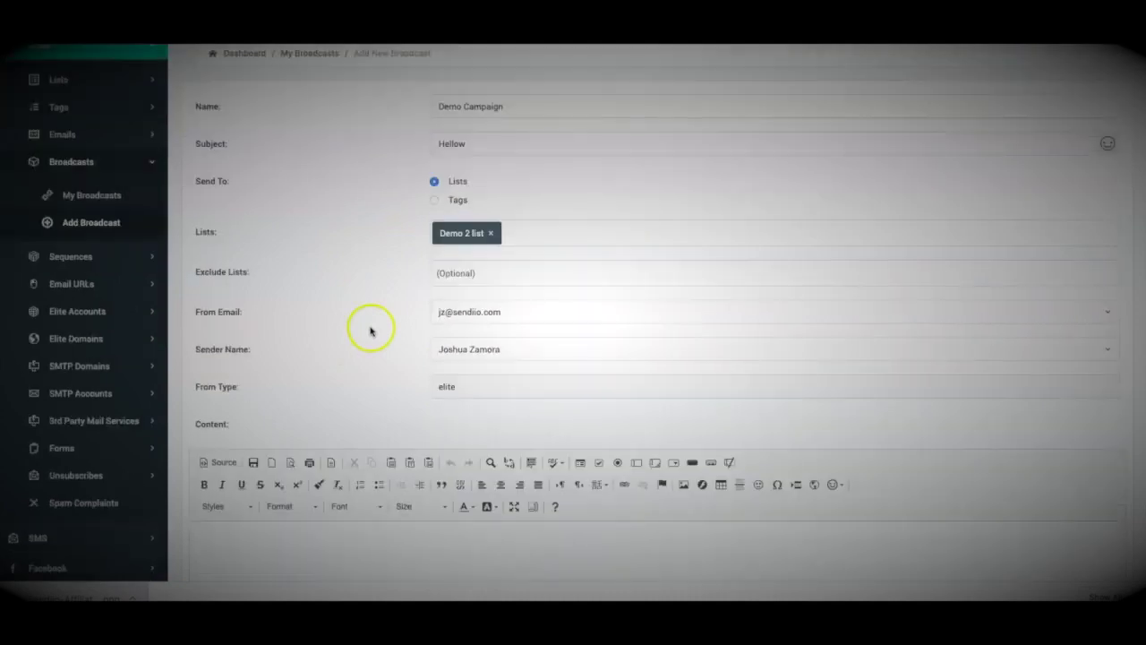
pyautogui.scroll(1, 370, 330)
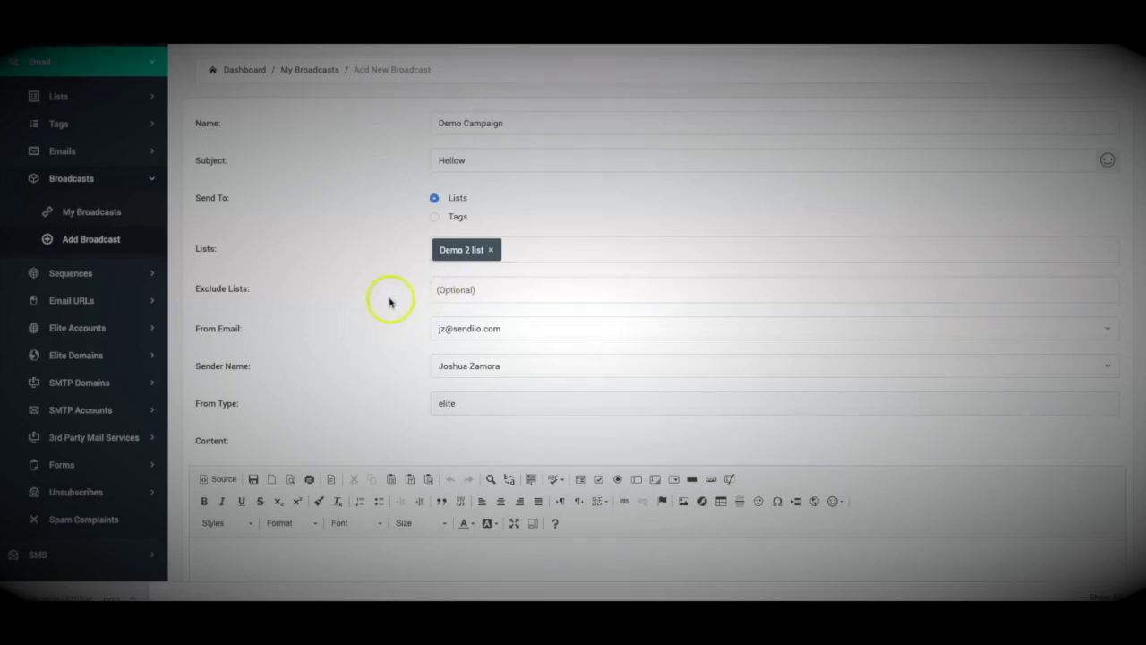
pyautogui.scroll(-1, 389, 302)
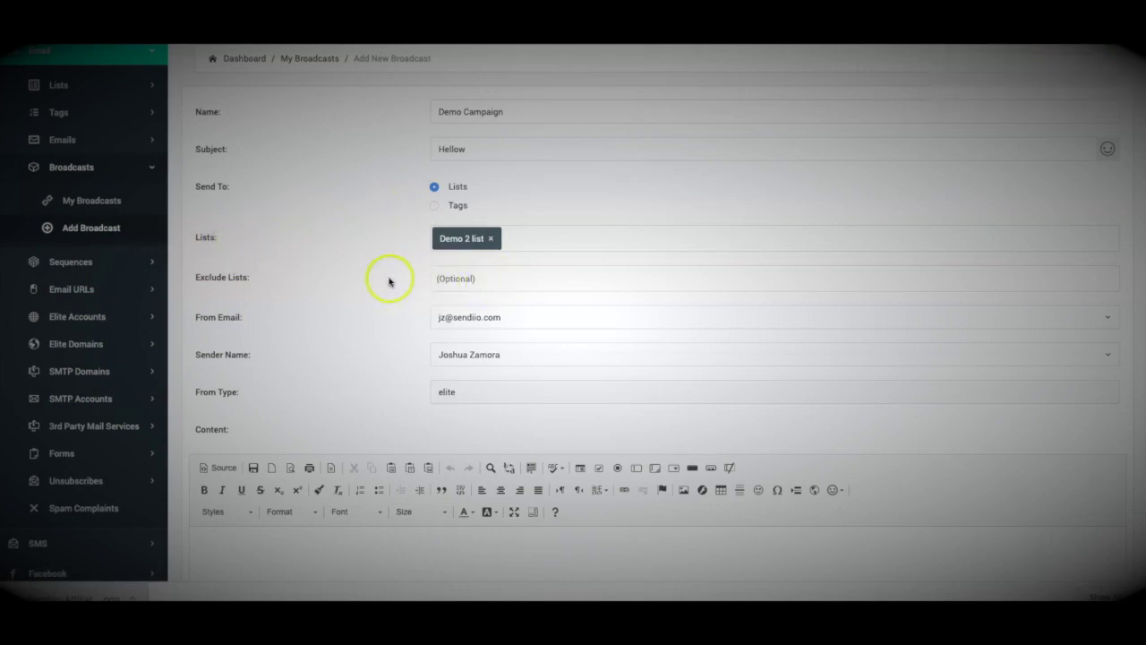
pyautogui.scroll(-5, 364, 379)
pyautogui.click(302, 363)
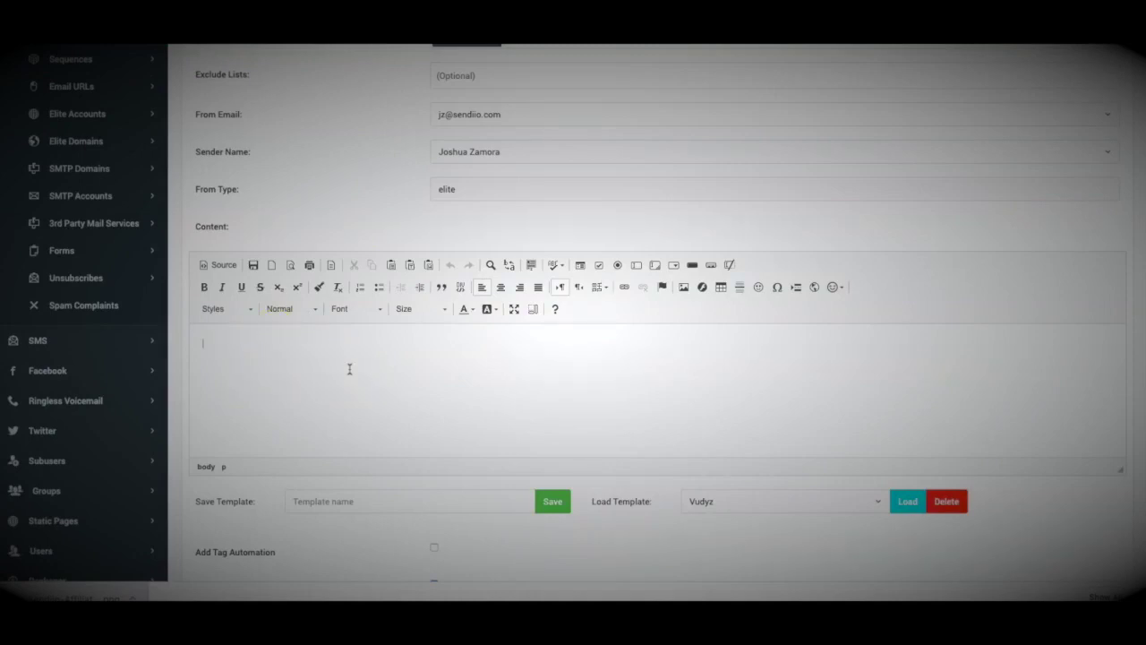
pyautogui.click(341, 374)
pyautogui.click(292, 364)
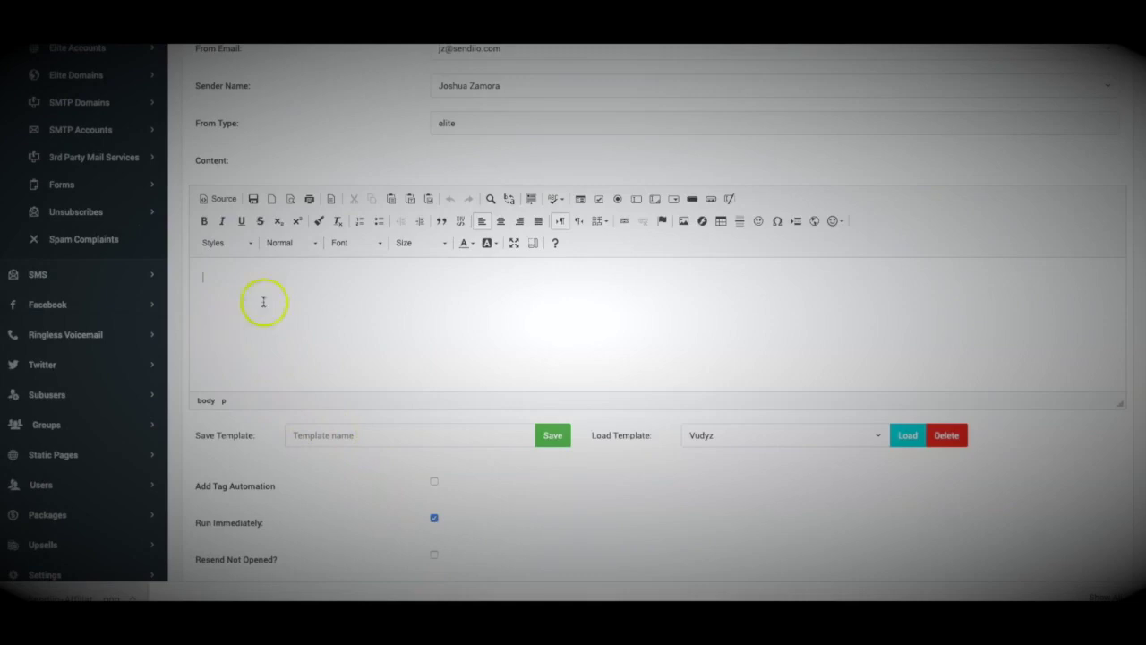
pyautogui.click(799, 438)
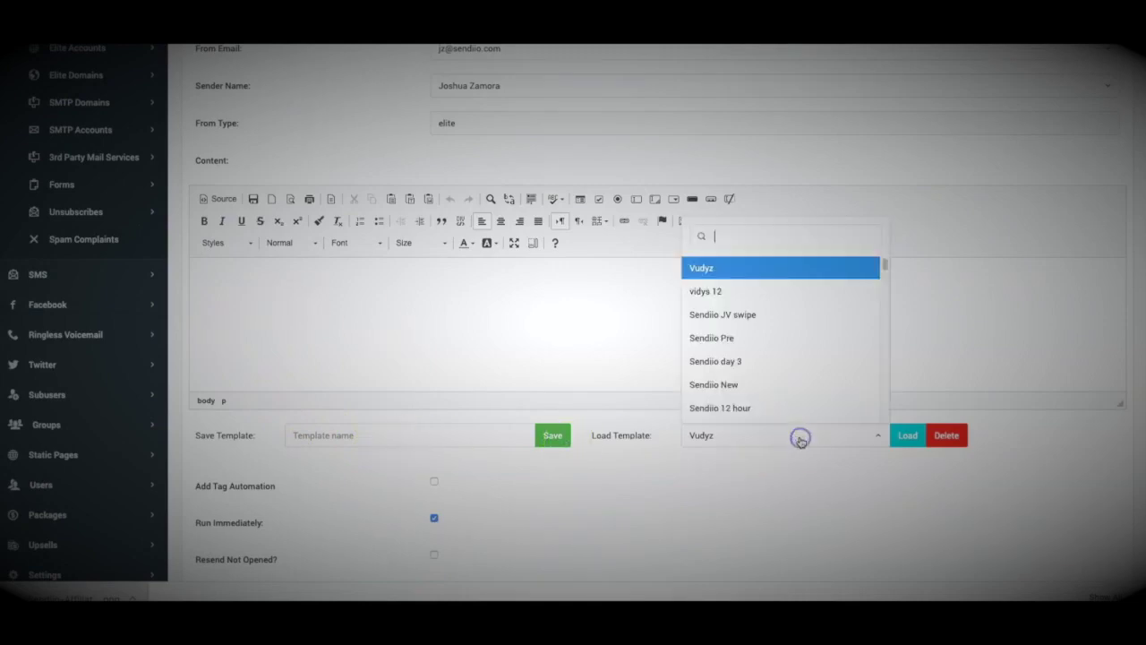
pyautogui.scroll(-5, 767, 358)
pyautogui.scroll(-5, 776, 358)
pyautogui.scroll(-5, 761, 376)
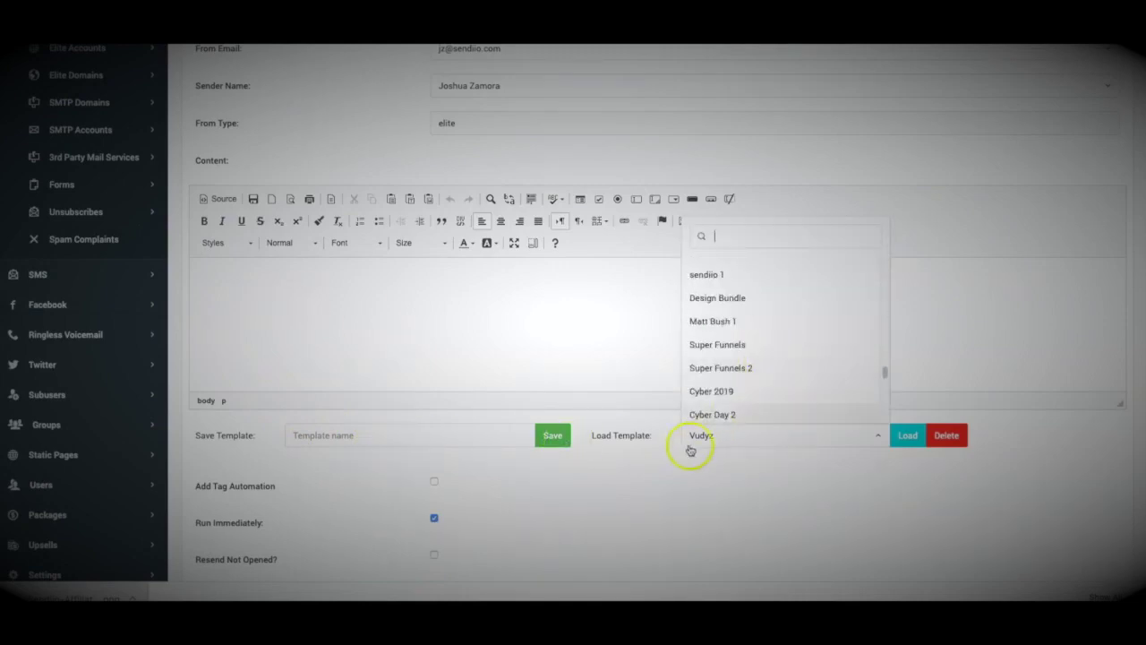
pyautogui.click(690, 449)
pyautogui.scroll(-2, 546, 443)
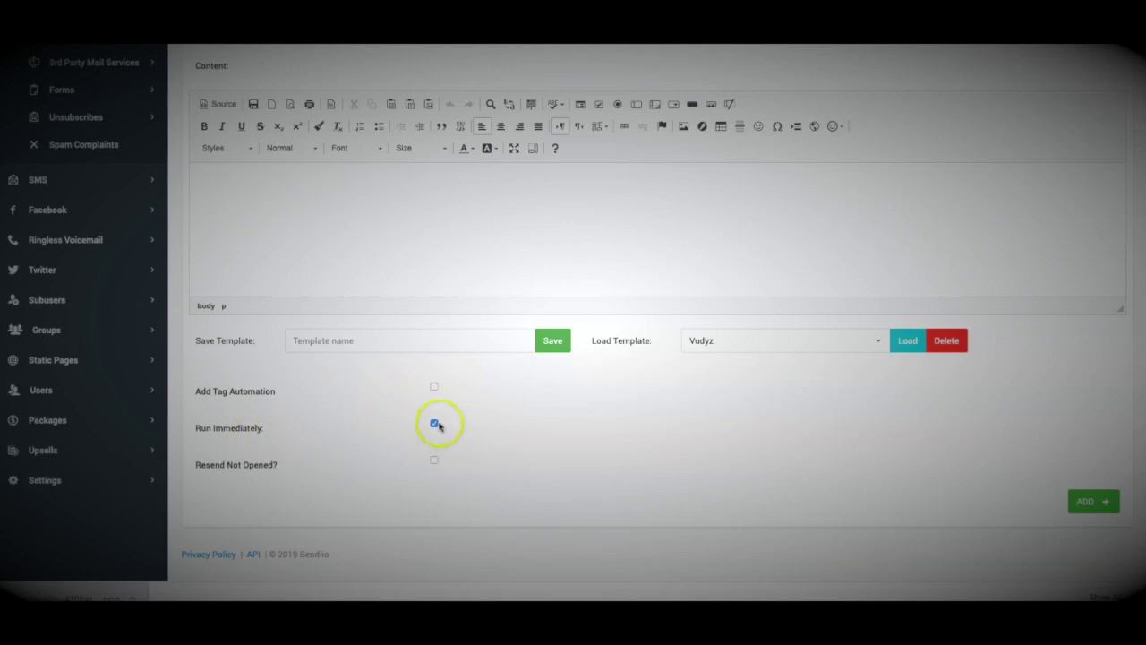
pyautogui.click(435, 422)
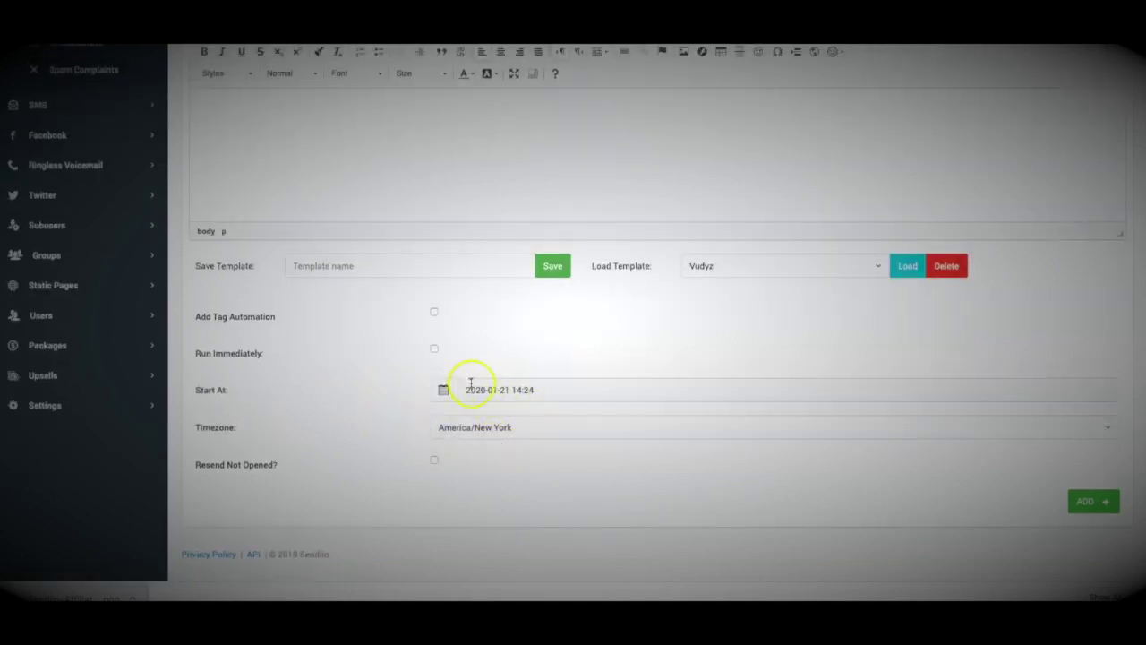
# Keep America/New York as the broadcast timezone and highlight the resend-to-non-openers option.
pyautogui.click(524, 428)
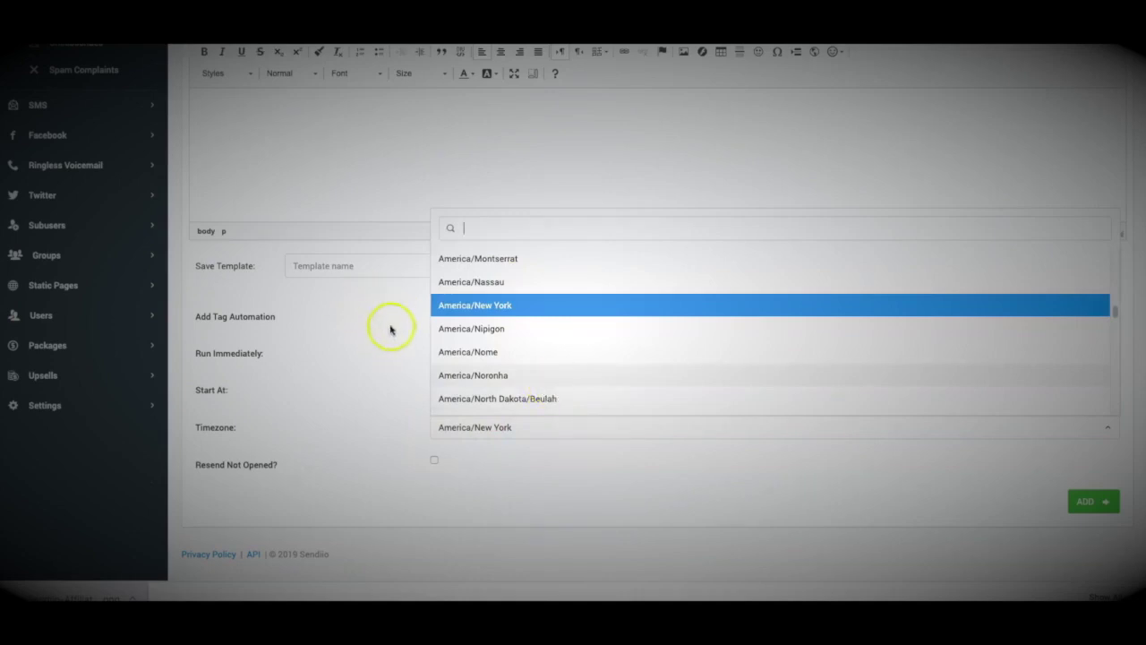
pyautogui.click(379, 364)
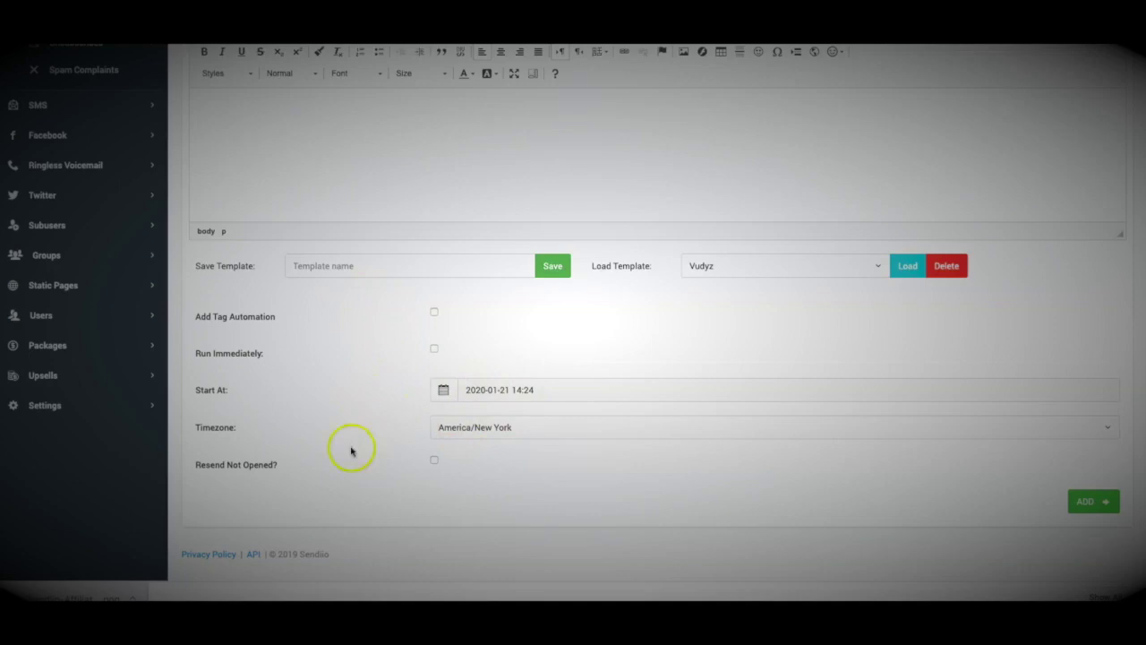
pyautogui.moveTo(280, 467); pyautogui.dragTo(196, 466)
pyautogui.click(208, 468)
pyautogui.moveTo(284, 467); pyautogui.dragTo(196, 467)
pyautogui.click(207, 469)
pyautogui.moveTo(278, 472); pyautogui.dragTo(216, 467)
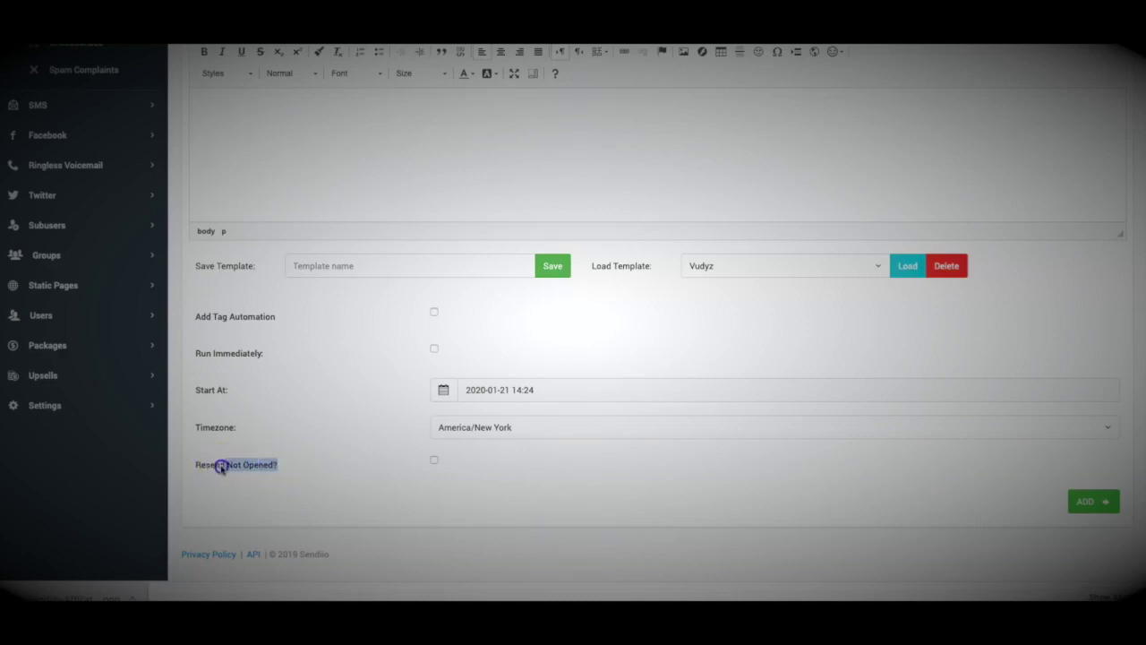
pyautogui.click(204, 466)
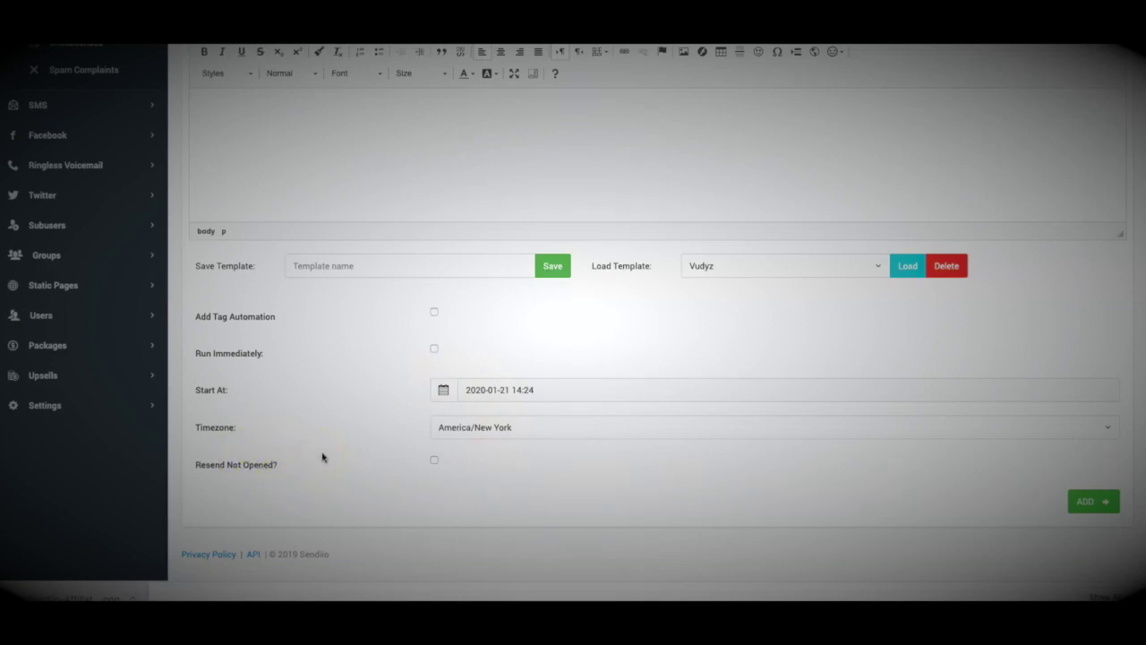
# Resend to non-openers after 6 hours, twice, using an altered email.
pyautogui.click(433, 459)
pyautogui.scroll(-3, 393, 454)
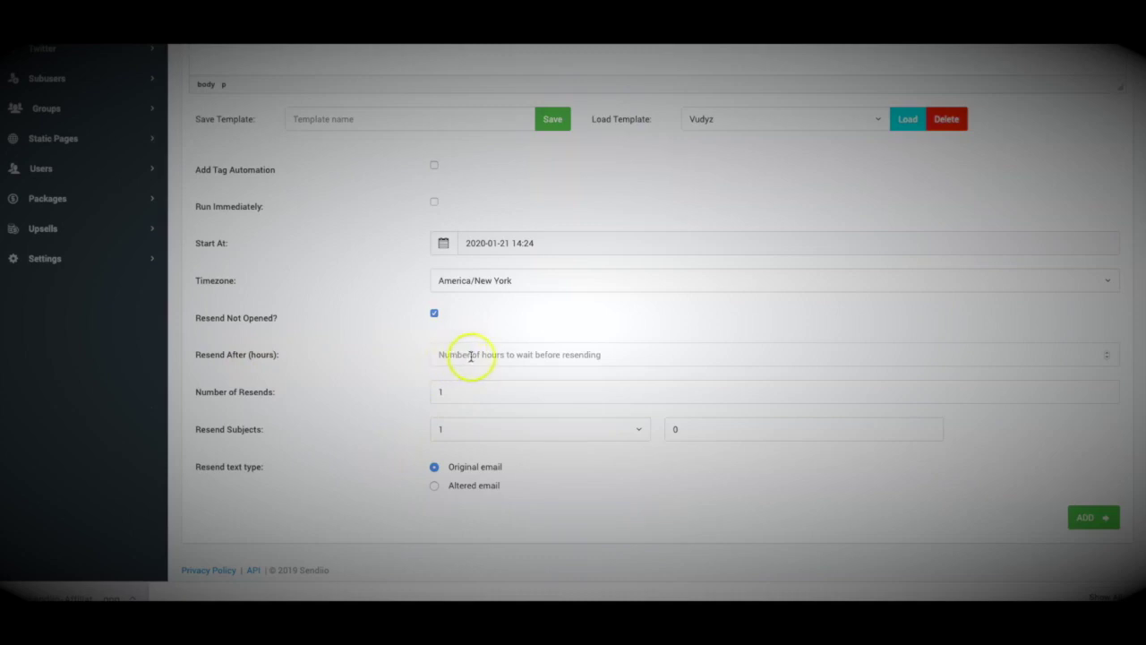
pyautogui.moveTo(452, 356)
pyautogui.write('6')
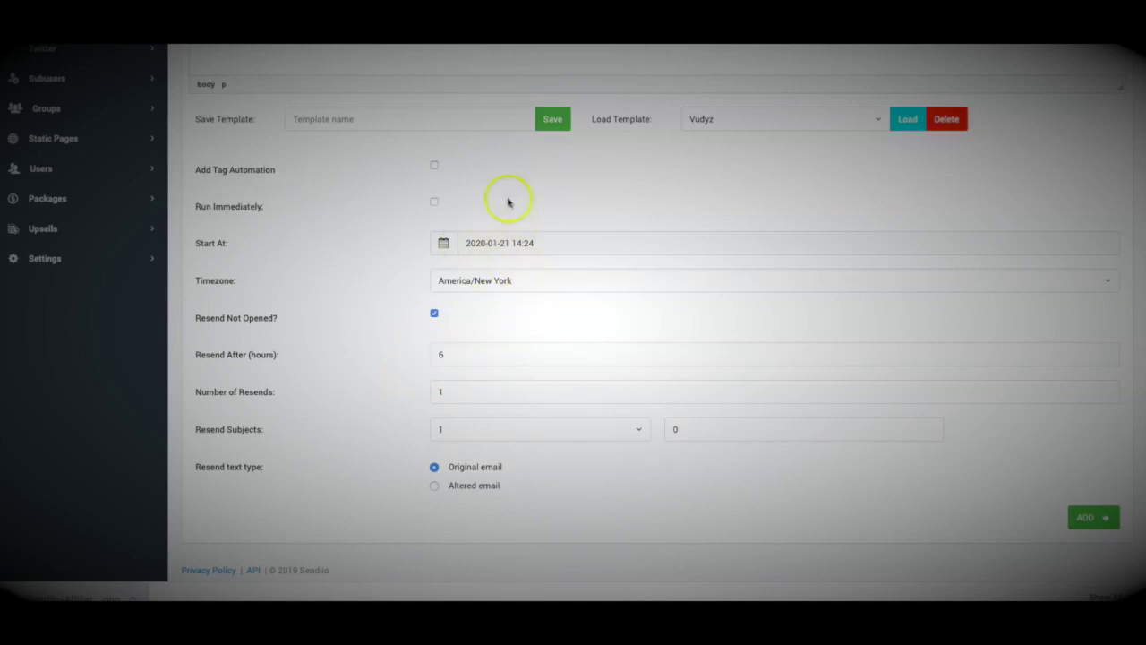
pyautogui.click(434, 486)
pyautogui.scroll(-2, 793, 378)
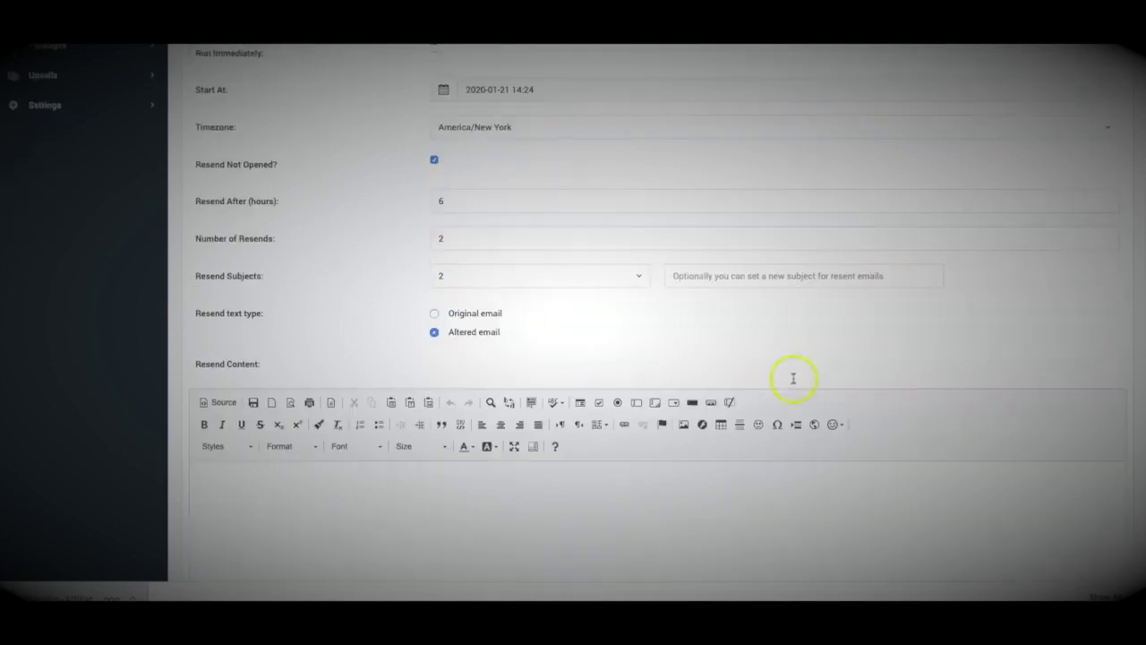
pyautogui.scroll(-2, 803, 364)
pyautogui.scroll(8, 597, 423)
pyautogui.scroll(2, 596, 422)
pyautogui.scroll(2, 600, 403)
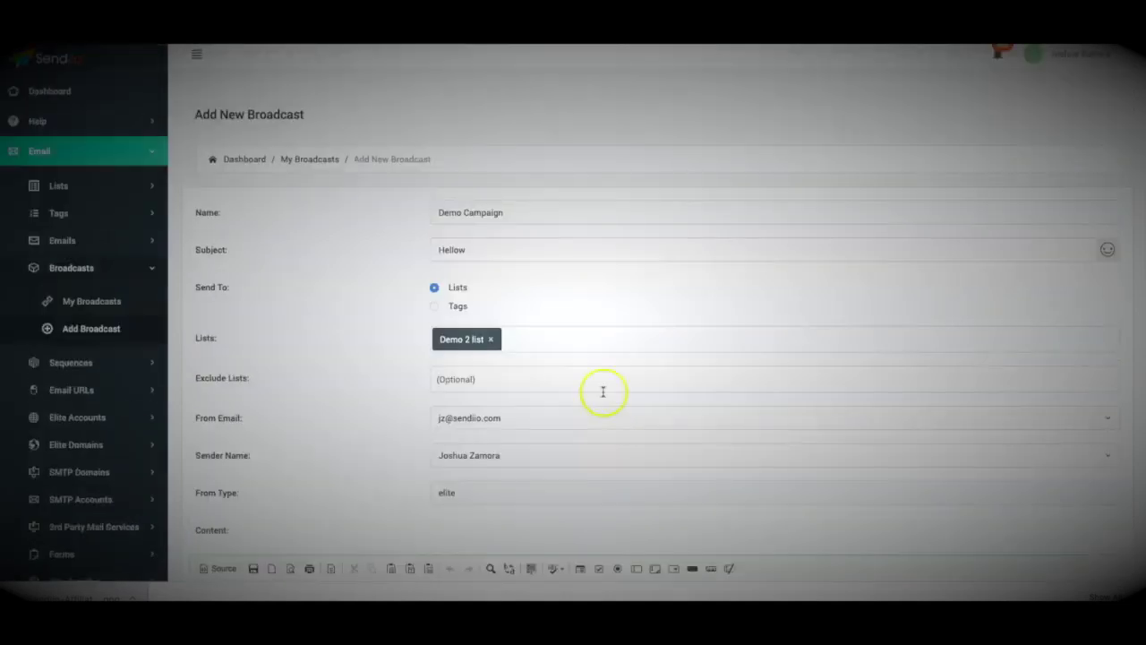
pyautogui.scroll(-1, 116, 307)
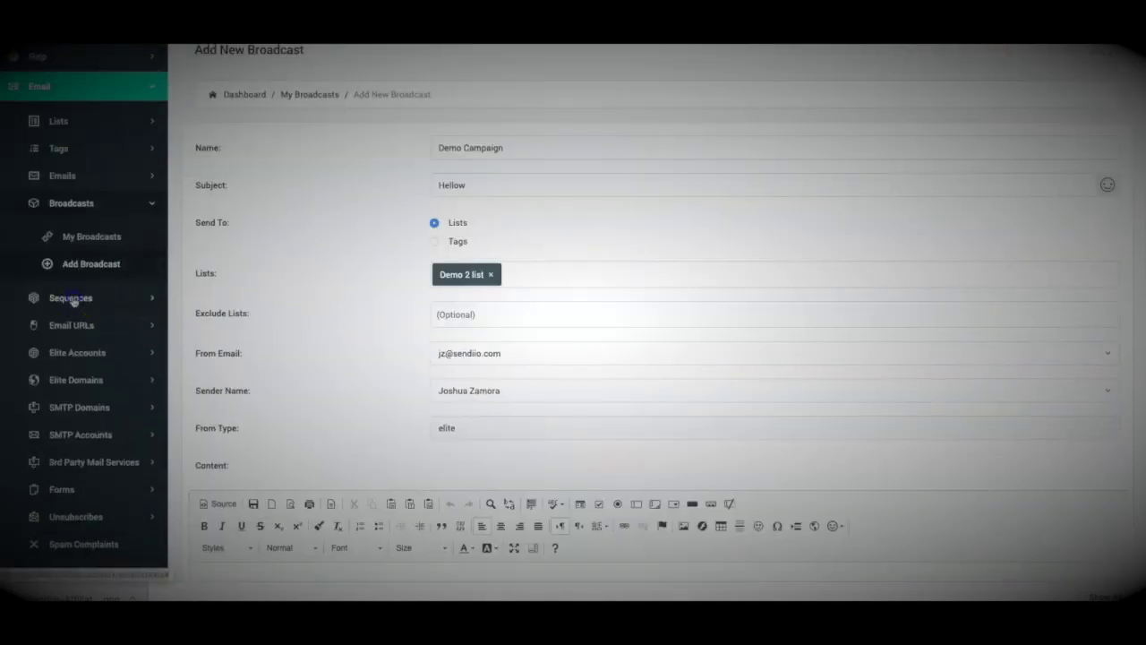
pyautogui.click(74, 298)
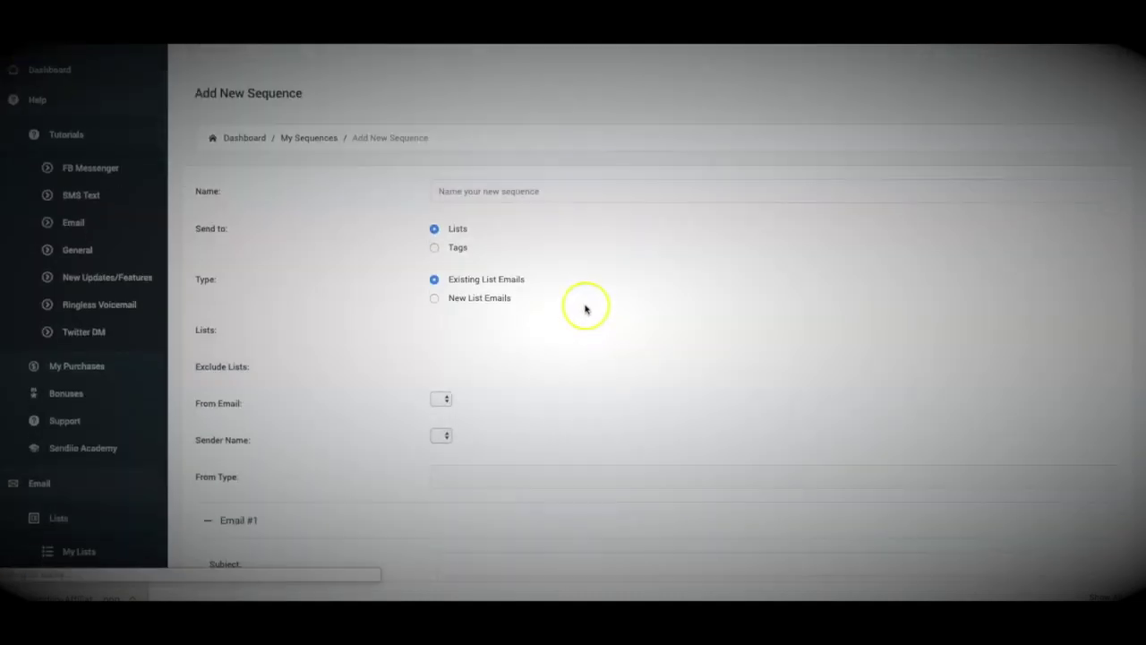
# Browse the blank sequence form, then bring up the new SMS broadcast form.
pyautogui.scroll(-2, 584, 312)
pyautogui.scroll(-3, 584, 311)
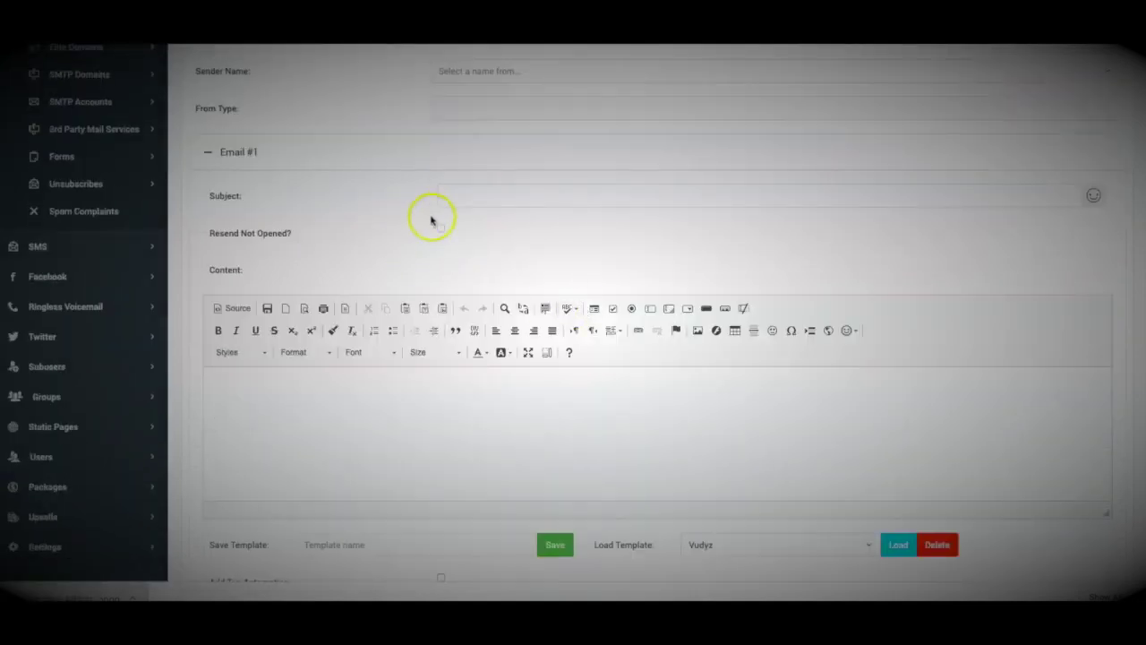
pyautogui.scroll(-2, 403, 186)
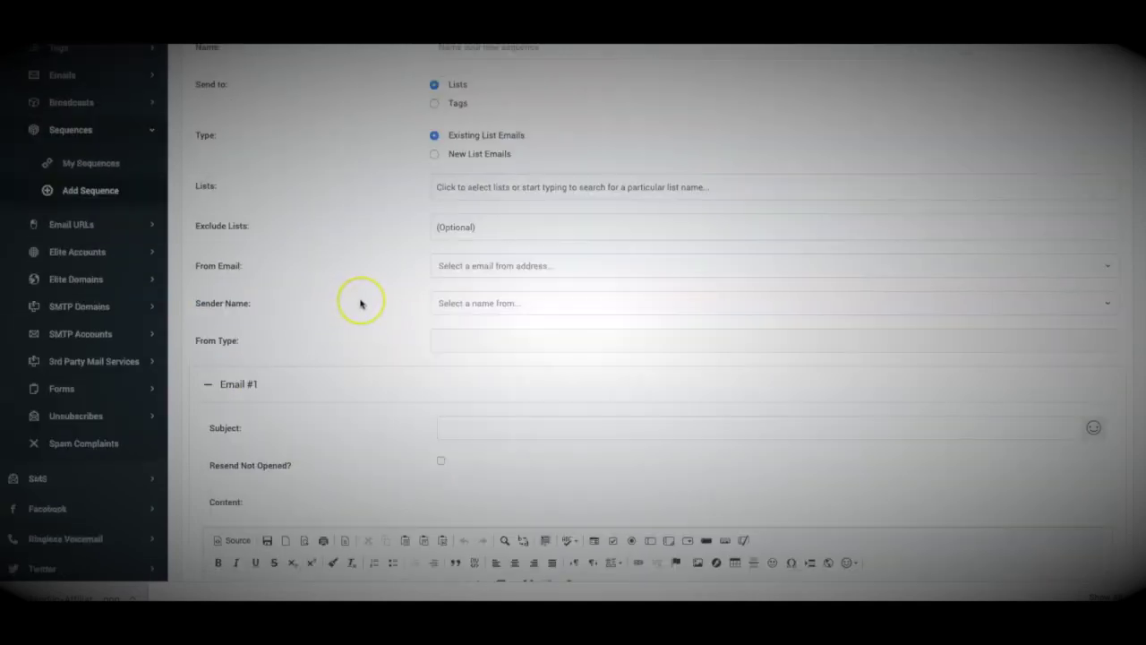
pyautogui.scroll(2, 360, 304)
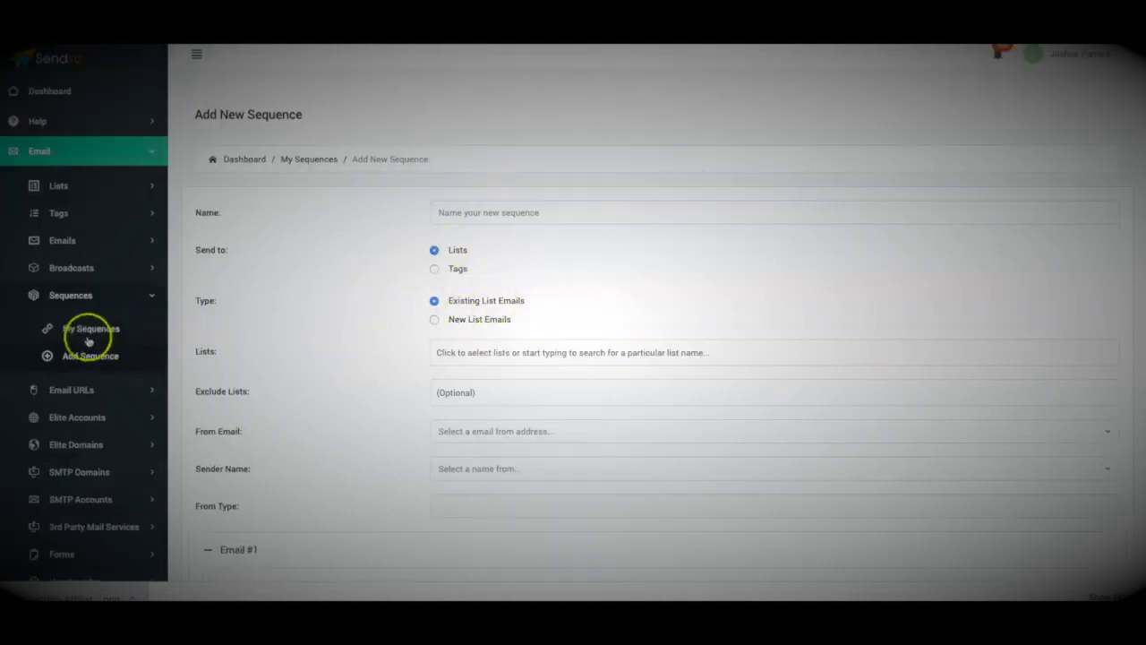
pyautogui.scroll(-2, 259, 285)
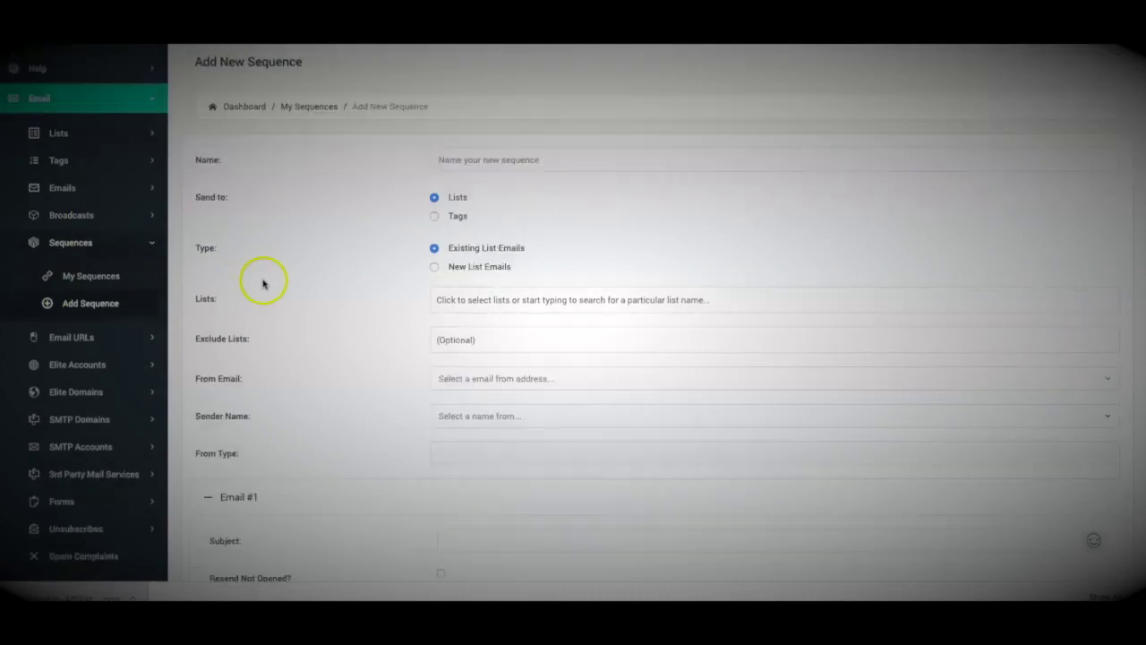
pyautogui.scroll(-1, 264, 284)
pyautogui.scroll(-1, 258, 283)
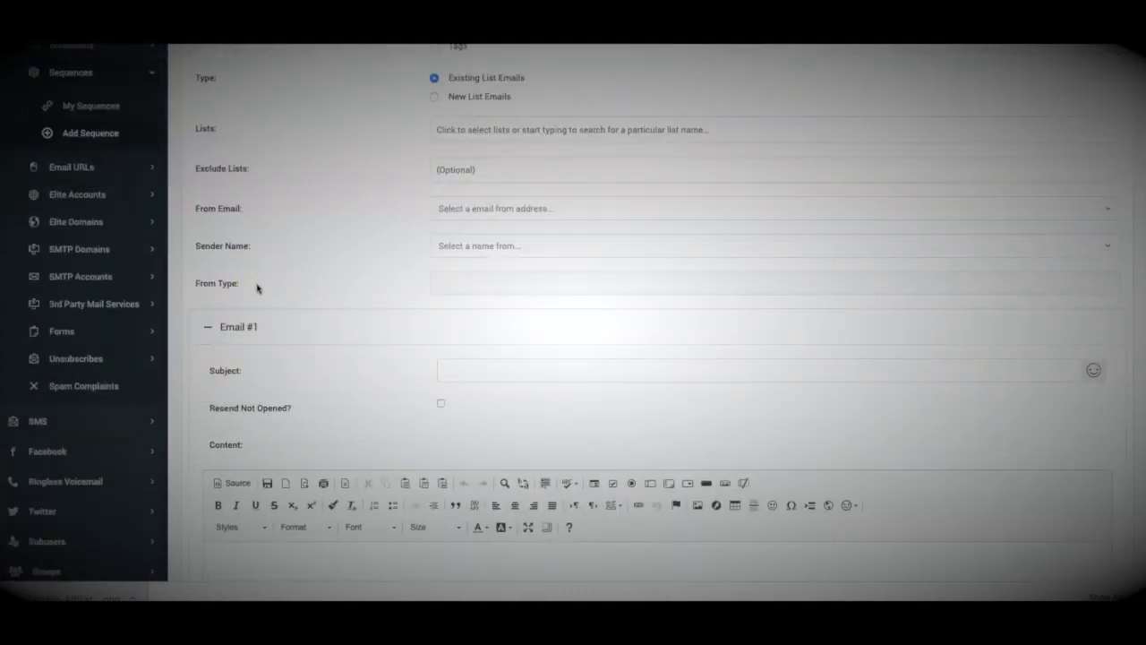
pyautogui.click(80, 421)
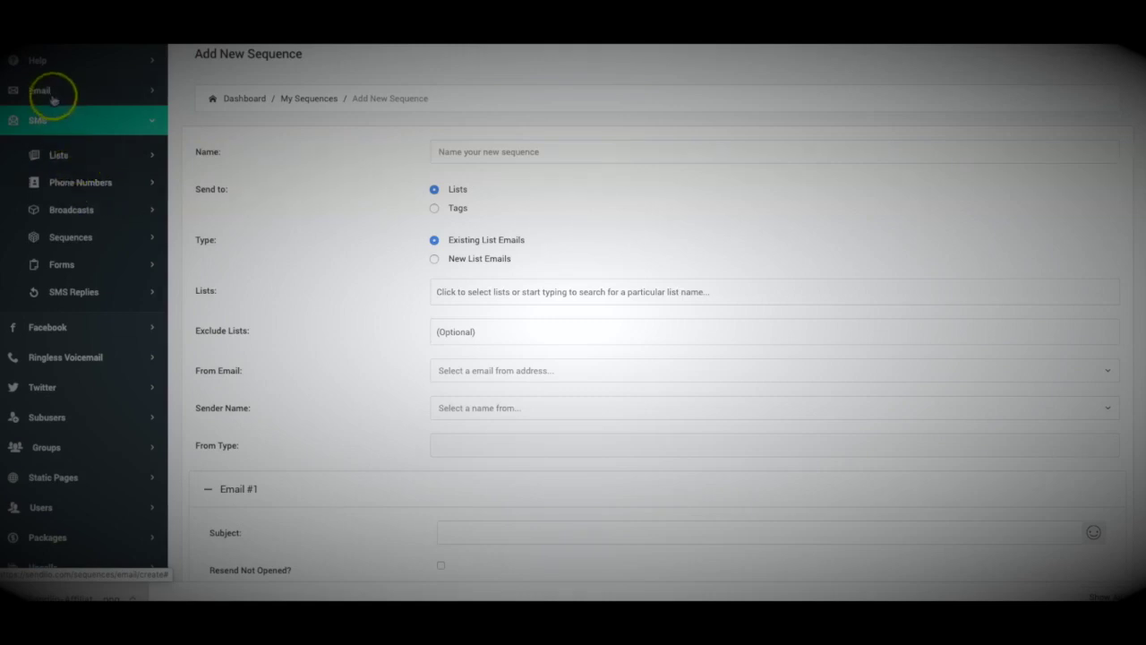
pyautogui.click(77, 210)
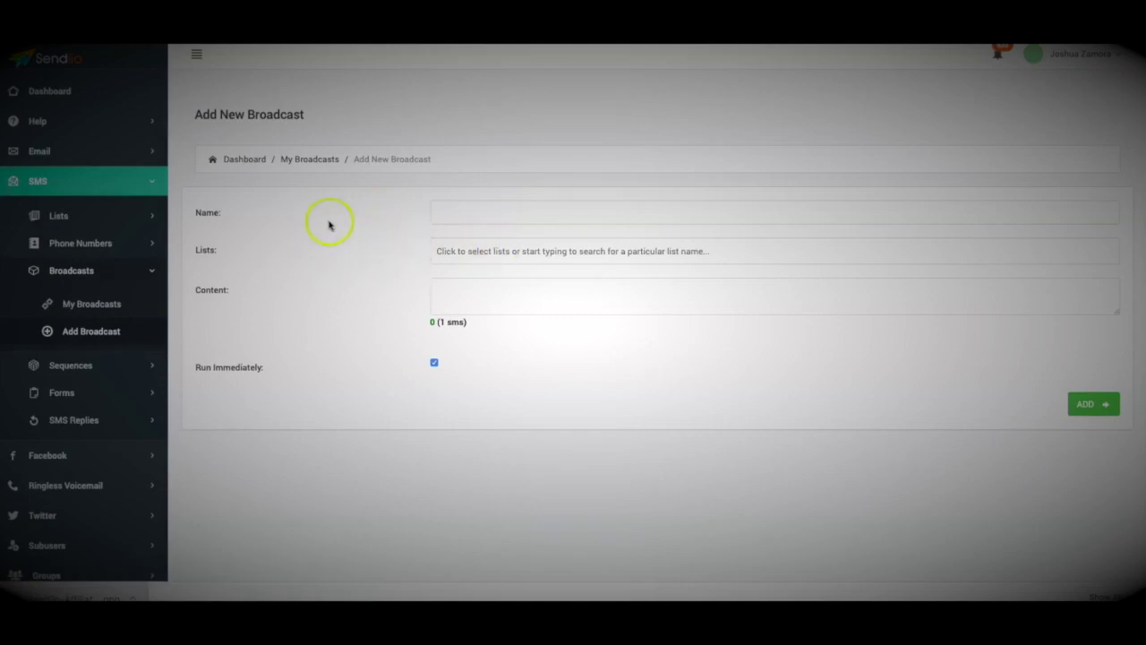
# Target the NEW test list, enter filler message text, and leave Run Immediately on.
pyautogui.click(432, 250)
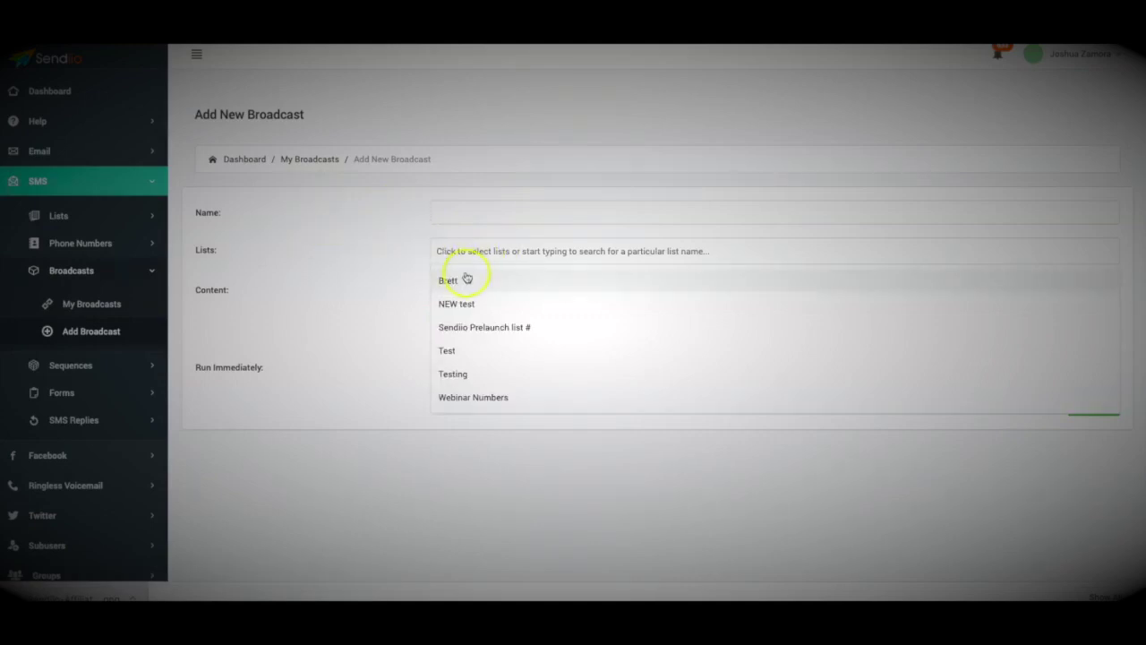
pyautogui.click(461, 302)
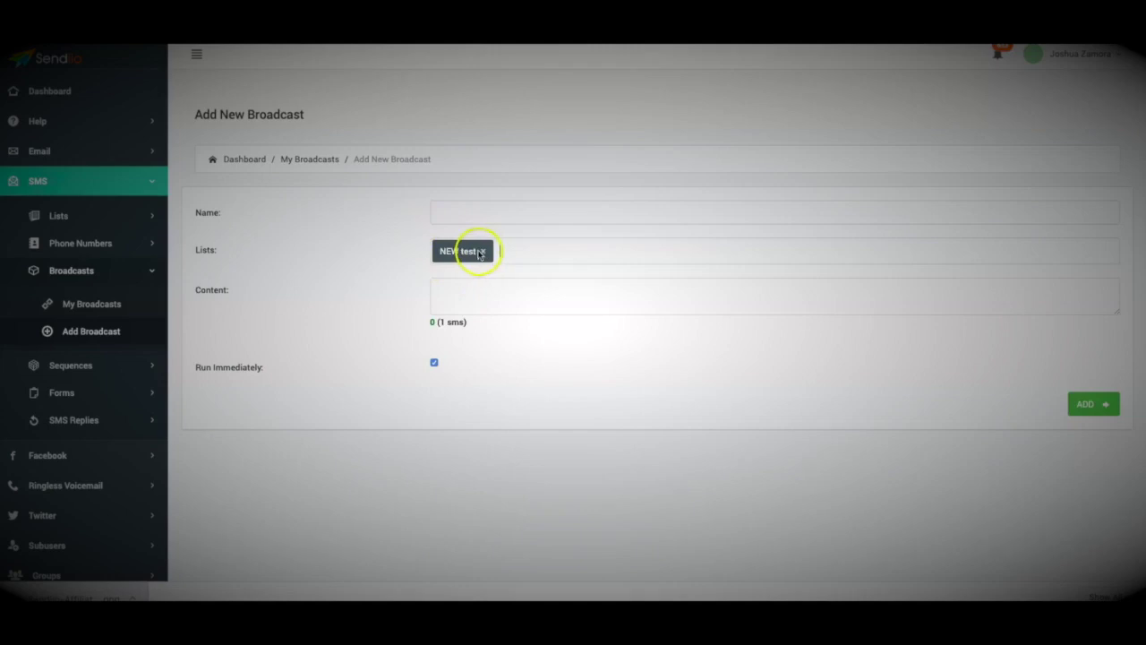
pyautogui.click(470, 296)
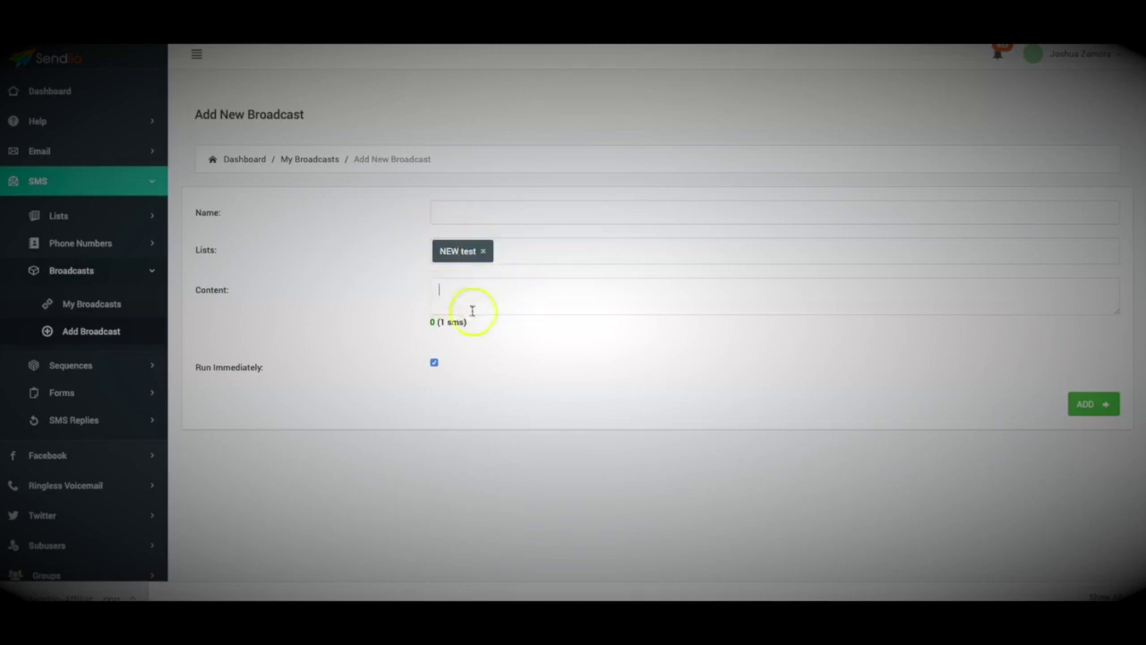
pyautogui.write('asadfasdfasdfasdfasdfasdfasdfasdfasdfasdfasdfasdfasdfasfasdasdfasd')
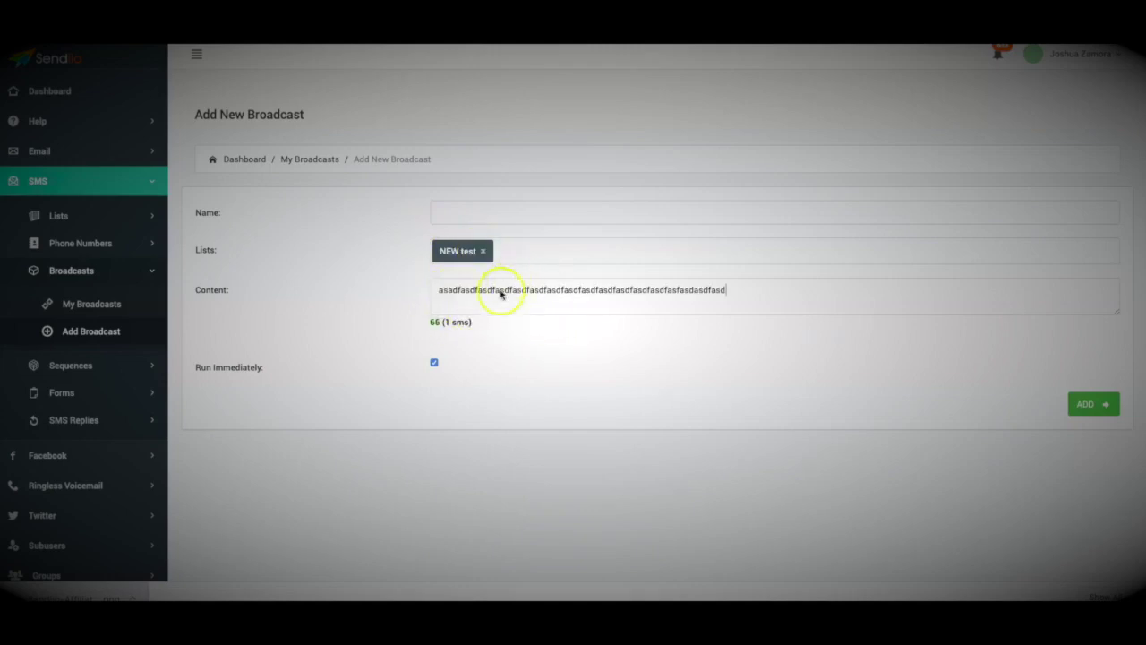
pyautogui.click(435, 362)
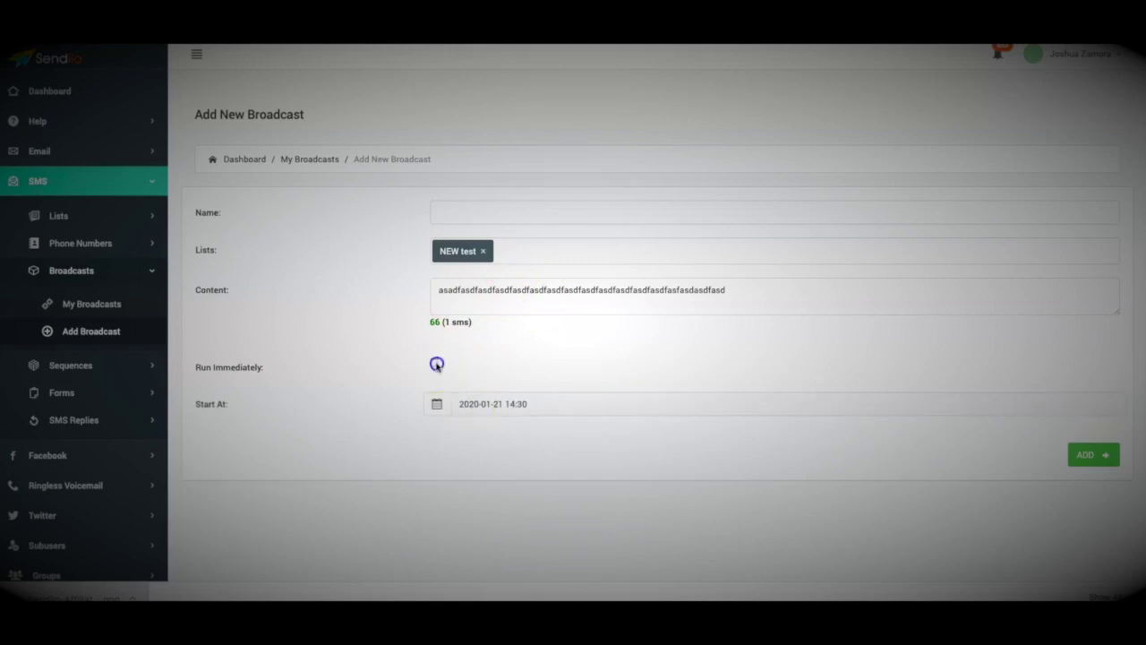
pyautogui.click(434, 363)
pyautogui.click(107, 420)
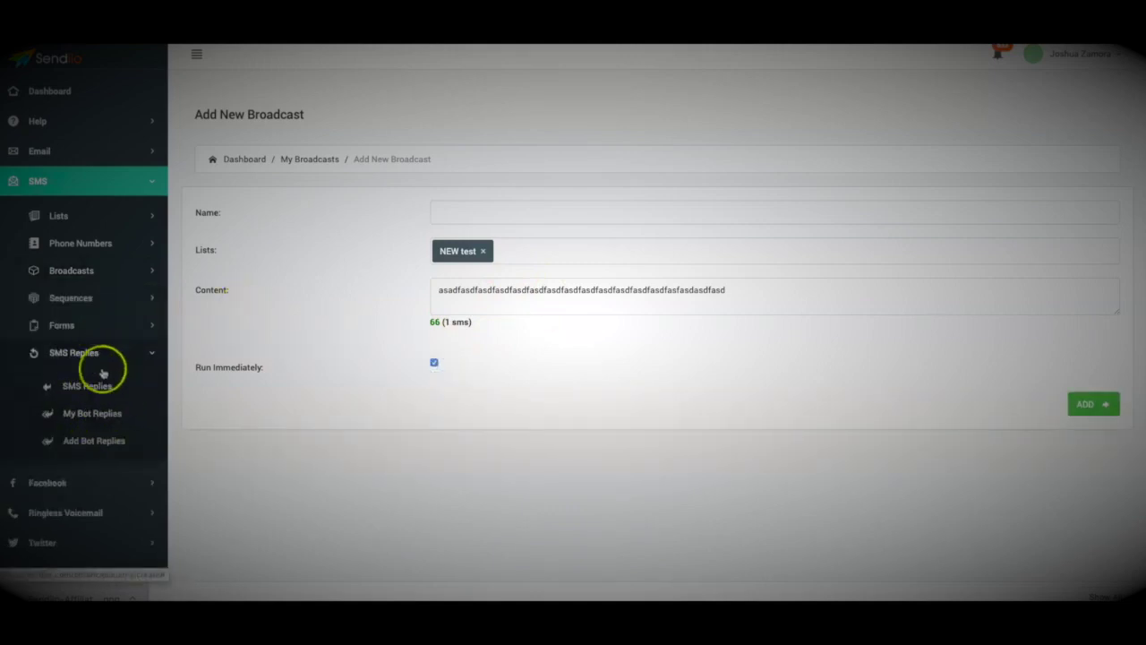
# Open the empty Add new SMS bot reply form and try its Keywords and Reply fields.
pyautogui.click(101, 390)
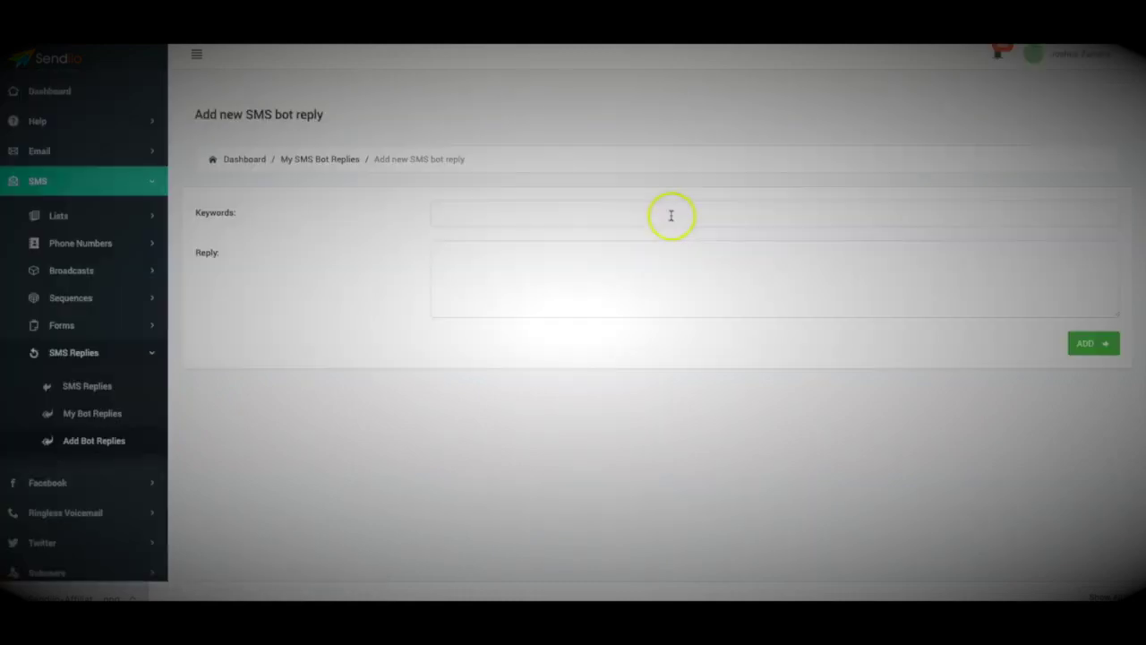
pyautogui.moveTo(229, 215); pyautogui.dragTo(194, 218)
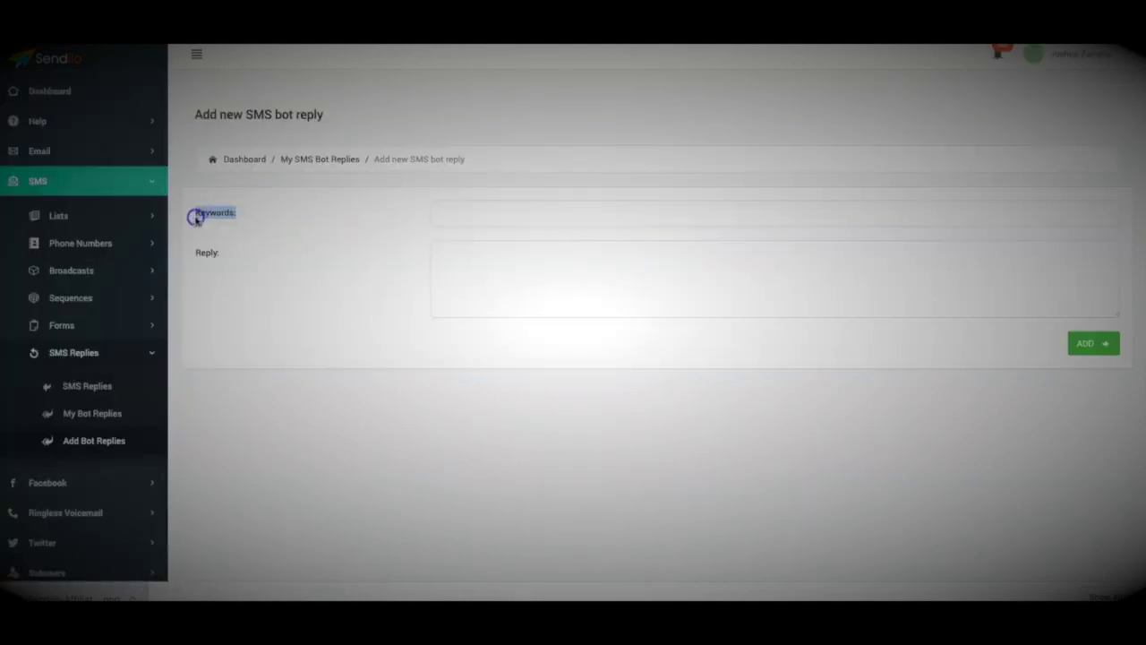
pyautogui.click(384, 217)
pyautogui.click(474, 213)
pyautogui.click(480, 269)
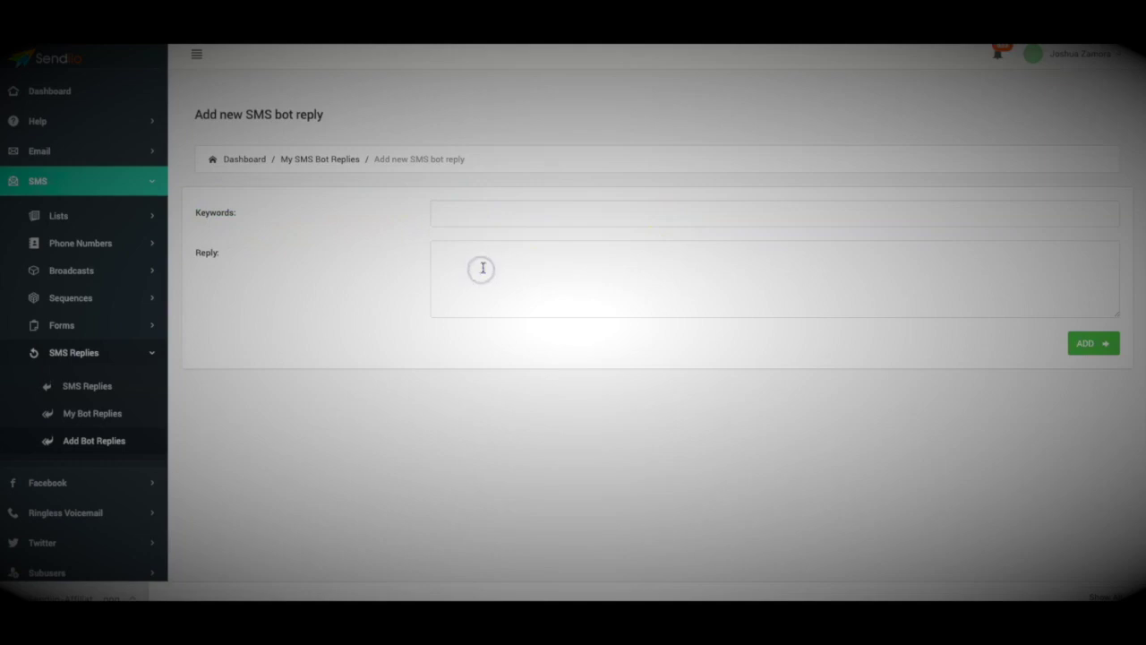
pyautogui.scroll(-2, 465, 295)
pyautogui.click(94, 383)
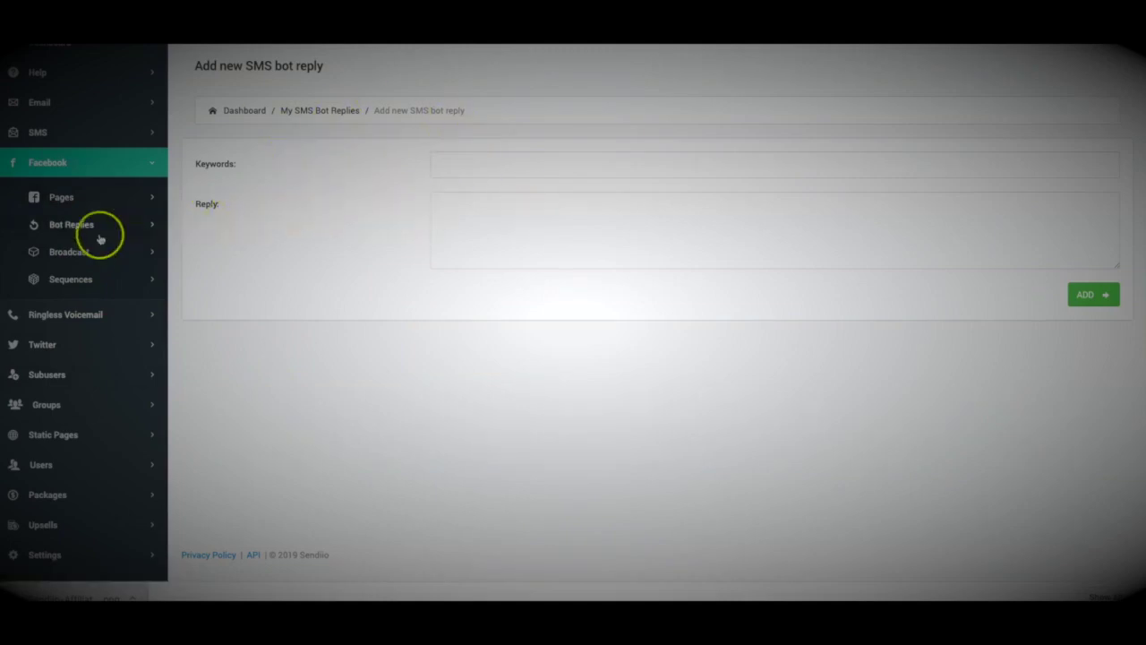
# Expand the Facebook pages options and list the four connected Facebook pages.
pyautogui.click(60, 196)
pyautogui.click(102, 181)
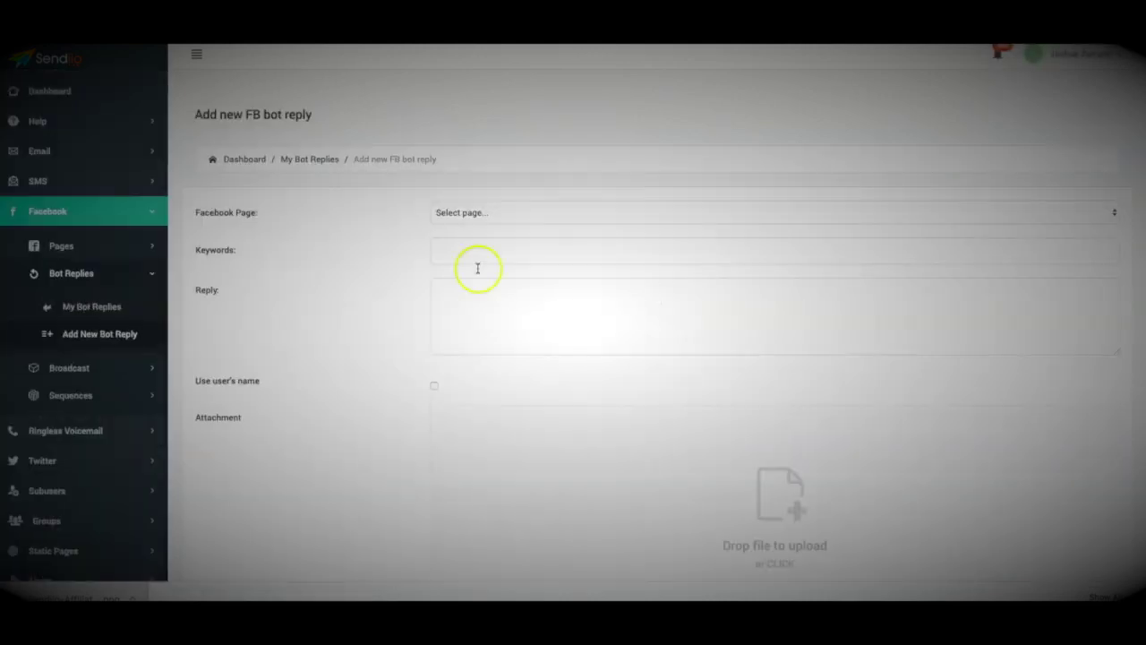
# Assign the new Facebook bot reply to ZB Page and try its keywords field.
pyautogui.click(488, 215)
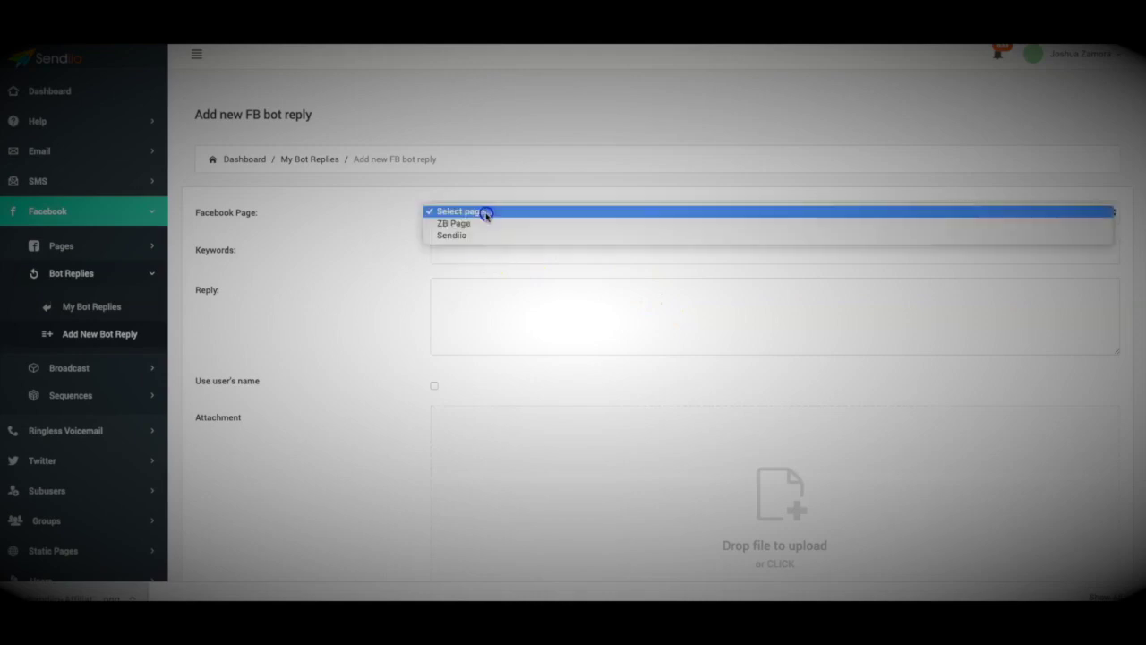
pyautogui.click(488, 224)
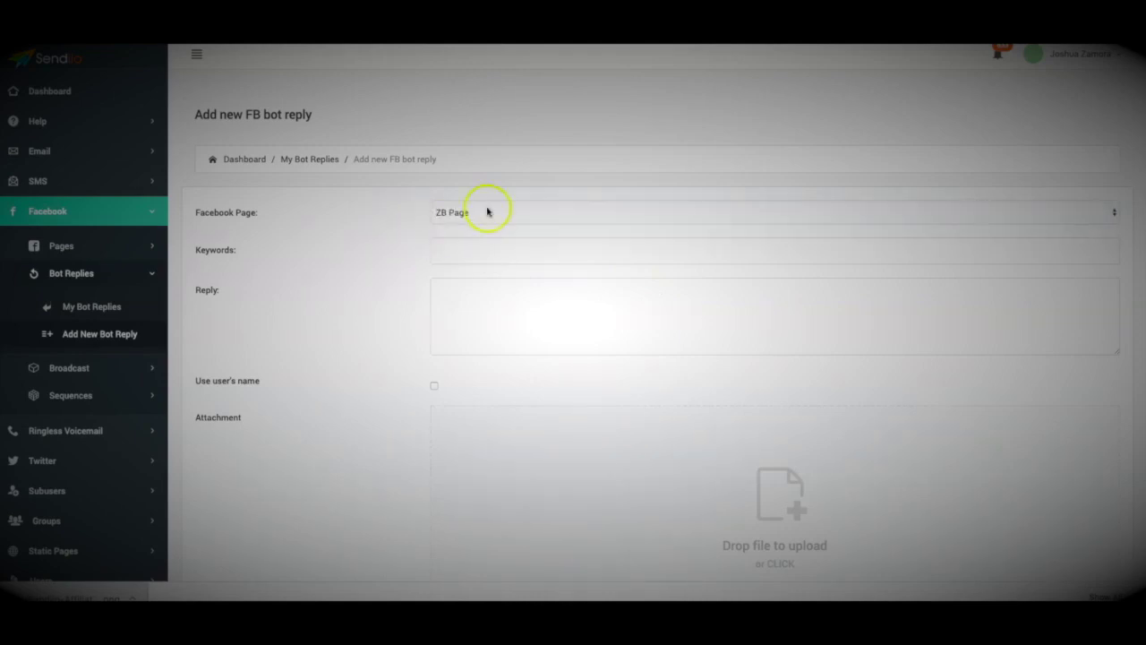
pyautogui.click(458, 245)
pyautogui.click(394, 251)
pyautogui.scroll(-1, 402, 281)
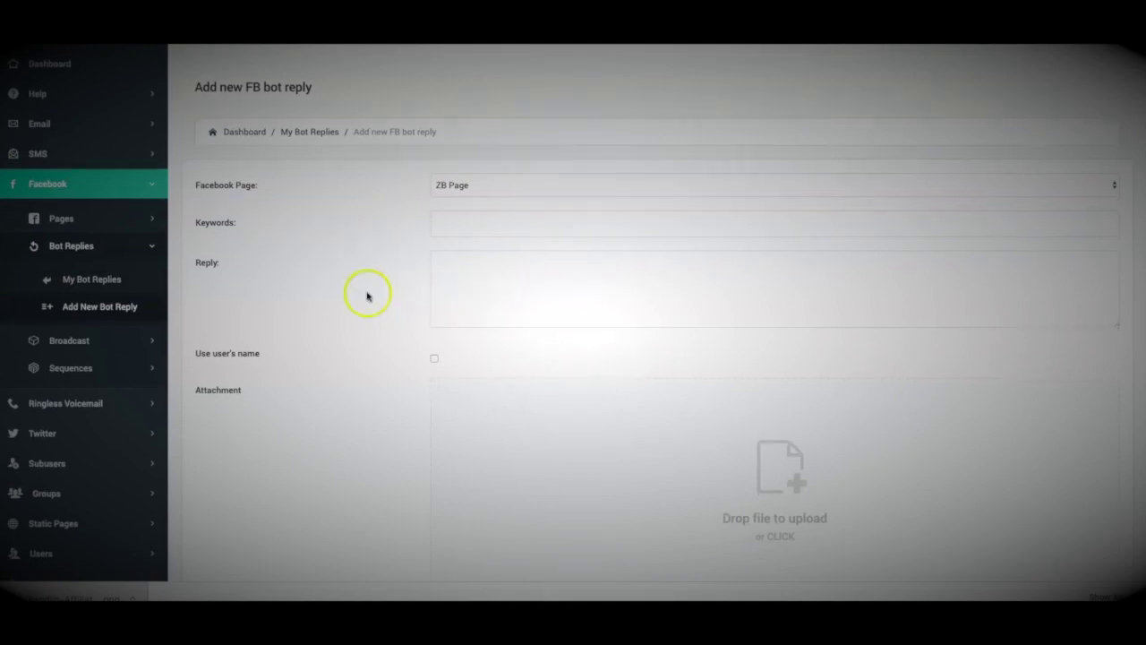
pyautogui.scroll(-3, 291, 244)
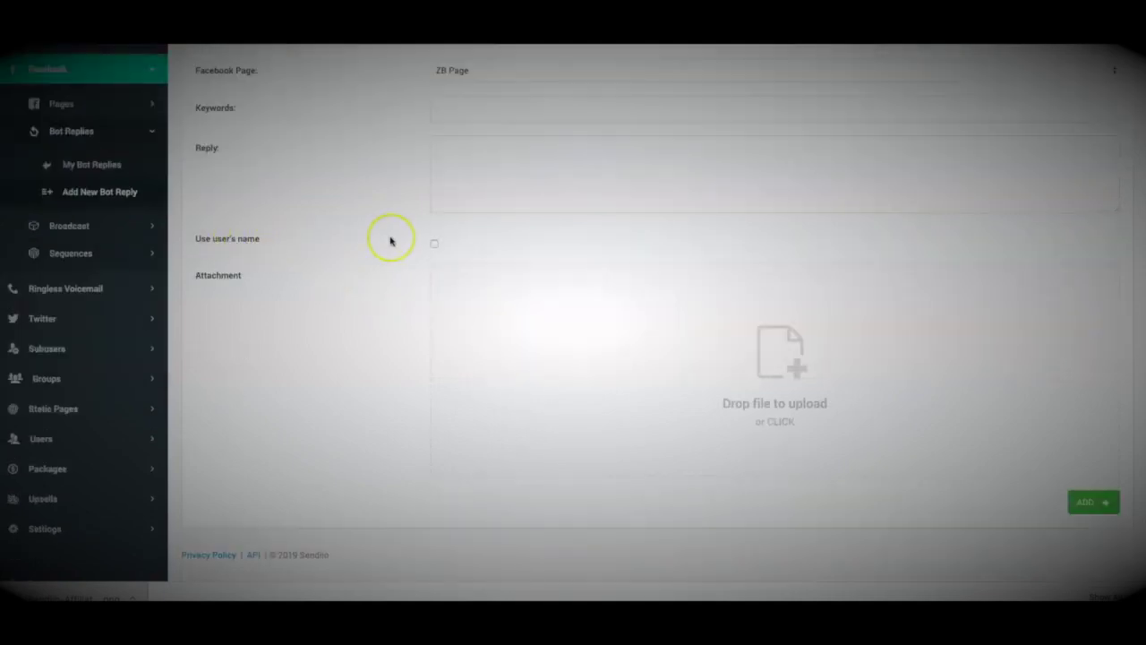
# Toggle Use user's name on and off, then show where attachments upload.
pyautogui.click(434, 242)
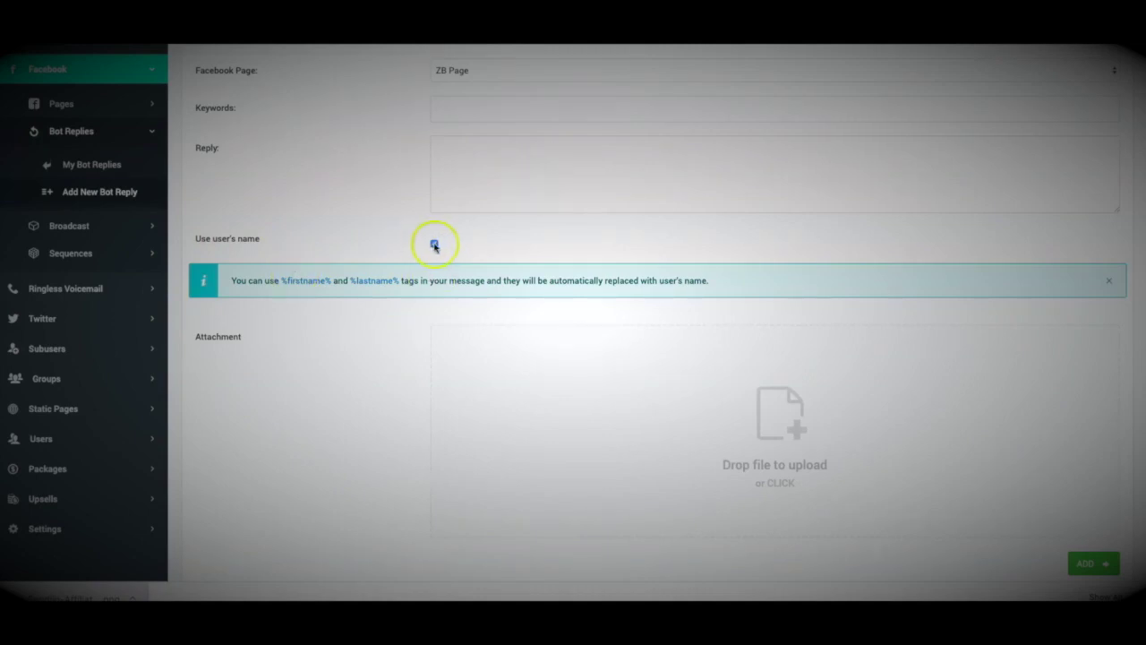
pyautogui.click(434, 243)
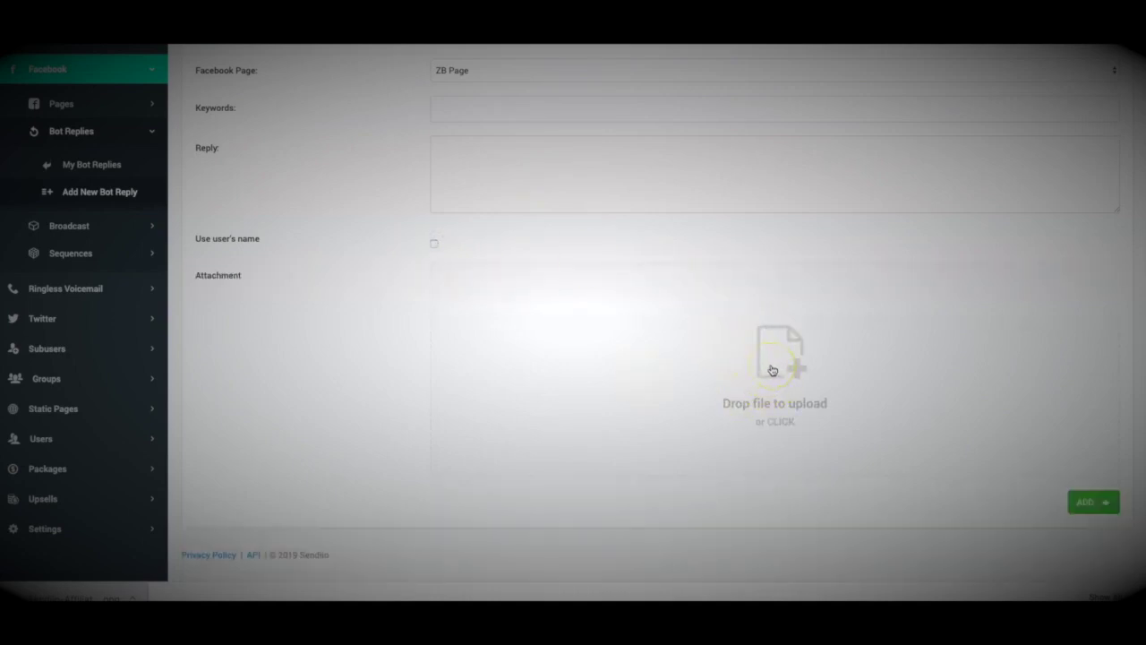
pyautogui.click(760, 421)
pyautogui.scroll(2, 445, 324)
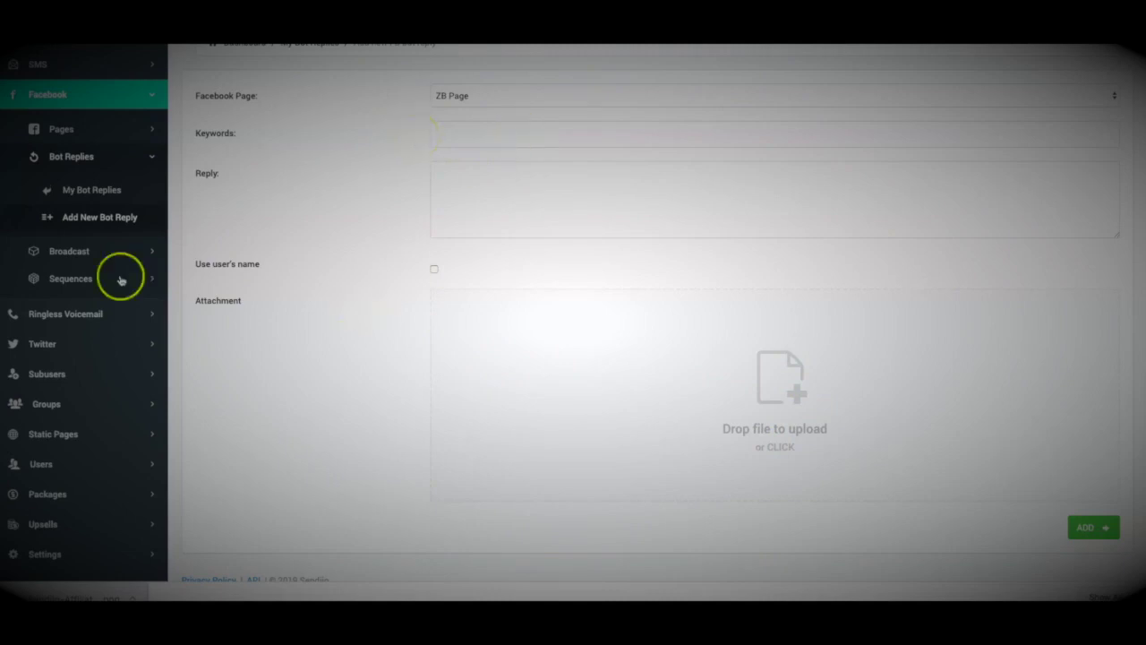
# Expand the Facebook Broadcast and Sequences sections in the sidebar.
pyautogui.click(81, 251)
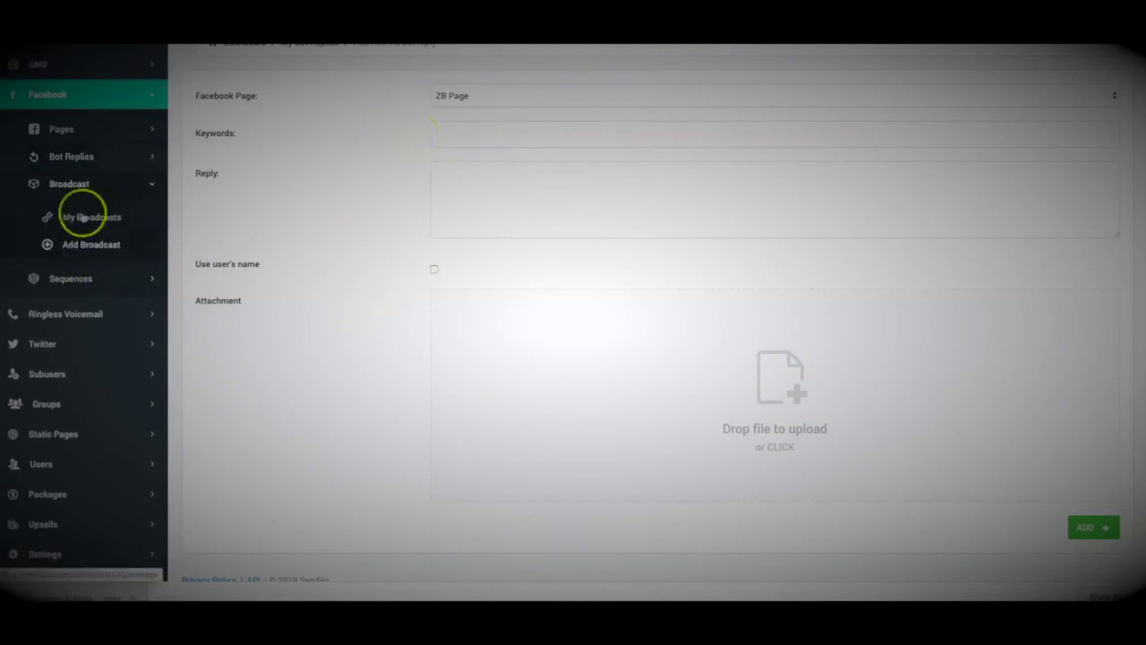
pyautogui.click(86, 275)
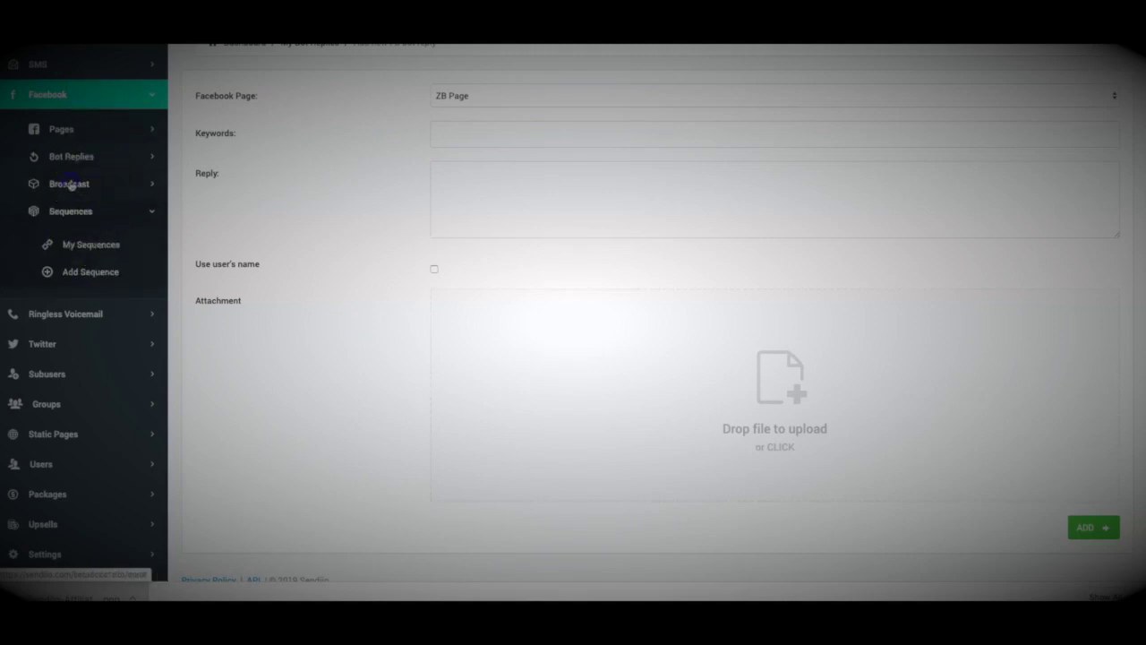
pyautogui.click(80, 184)
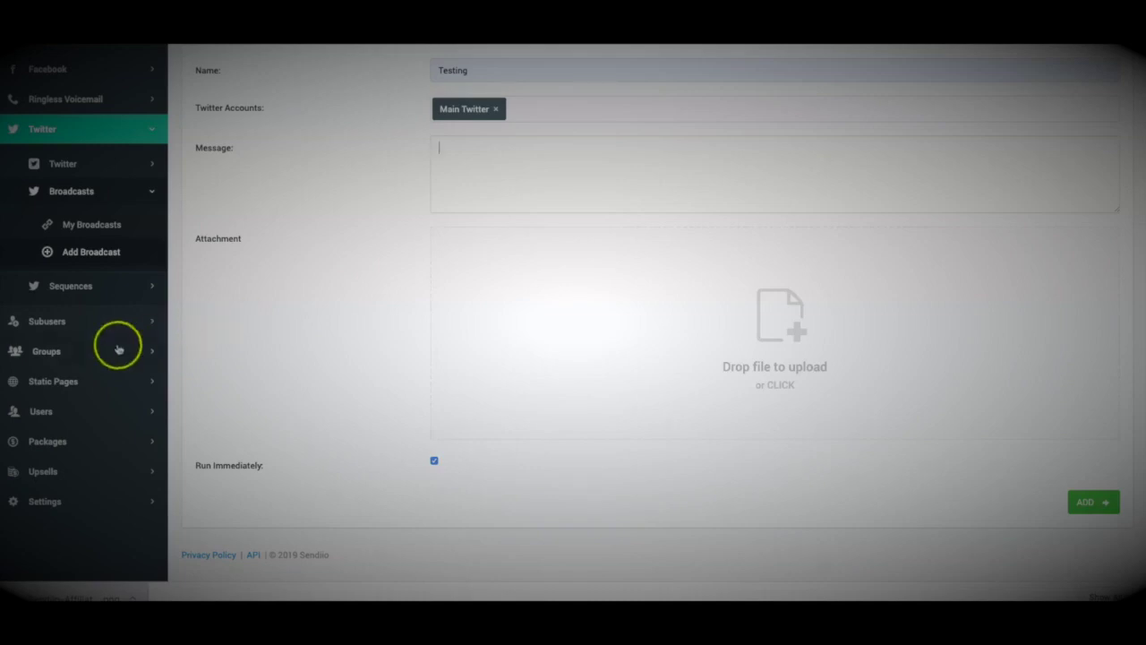
# Open the Groups section from the sidebar.
pyautogui.click(87, 354)
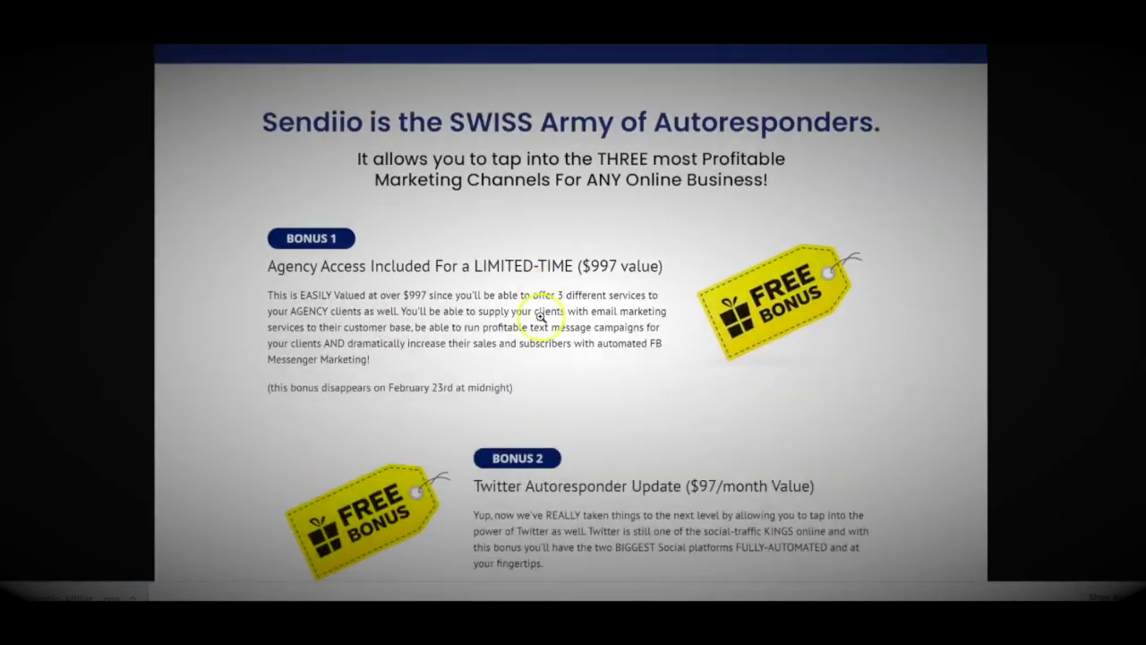
# Scroll through Bonus 1–5, Agency Access to the SMTP training, and back to the top.
pyautogui.scroll(-5, 448, 268)
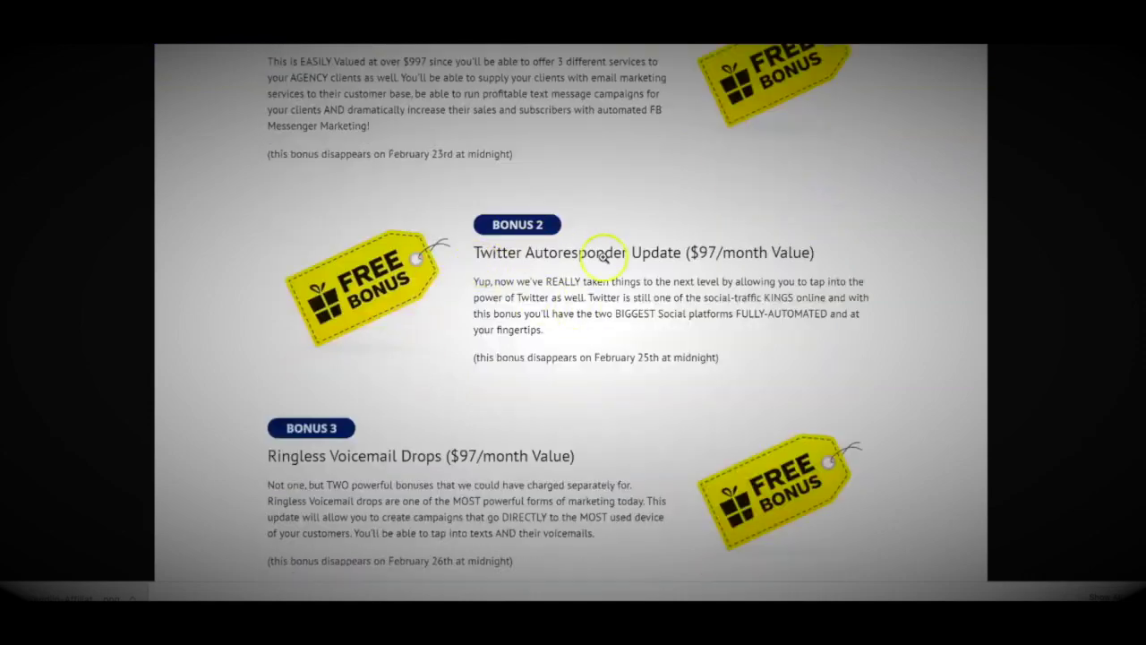
pyautogui.scroll(-1, 600, 258)
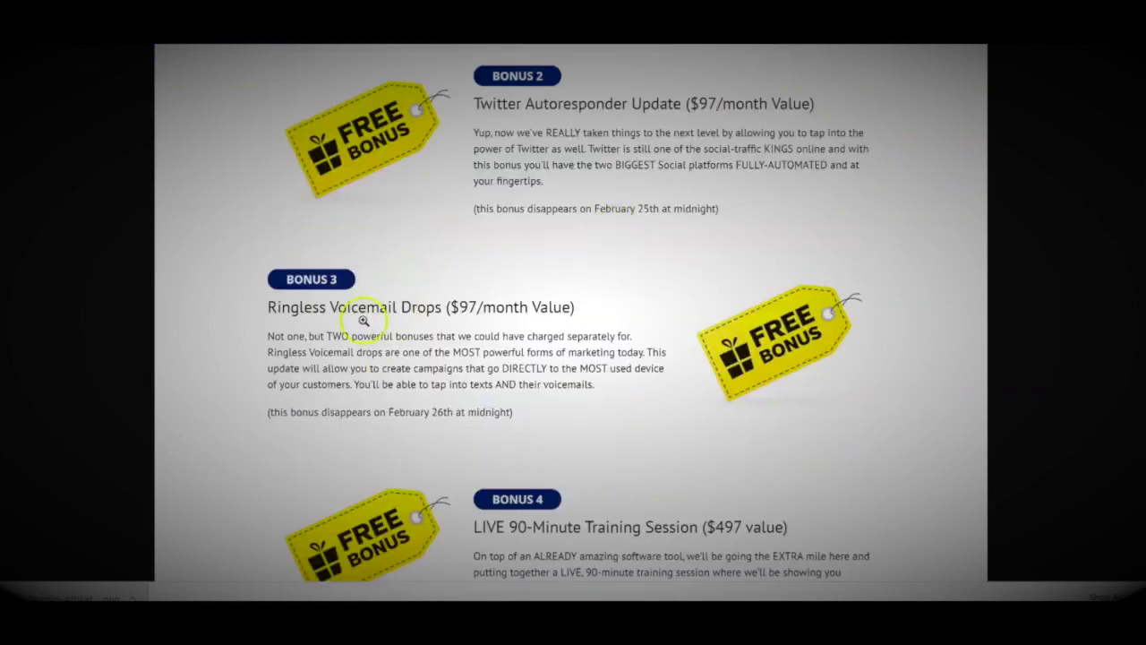
pyautogui.scroll(1, 501, 179)
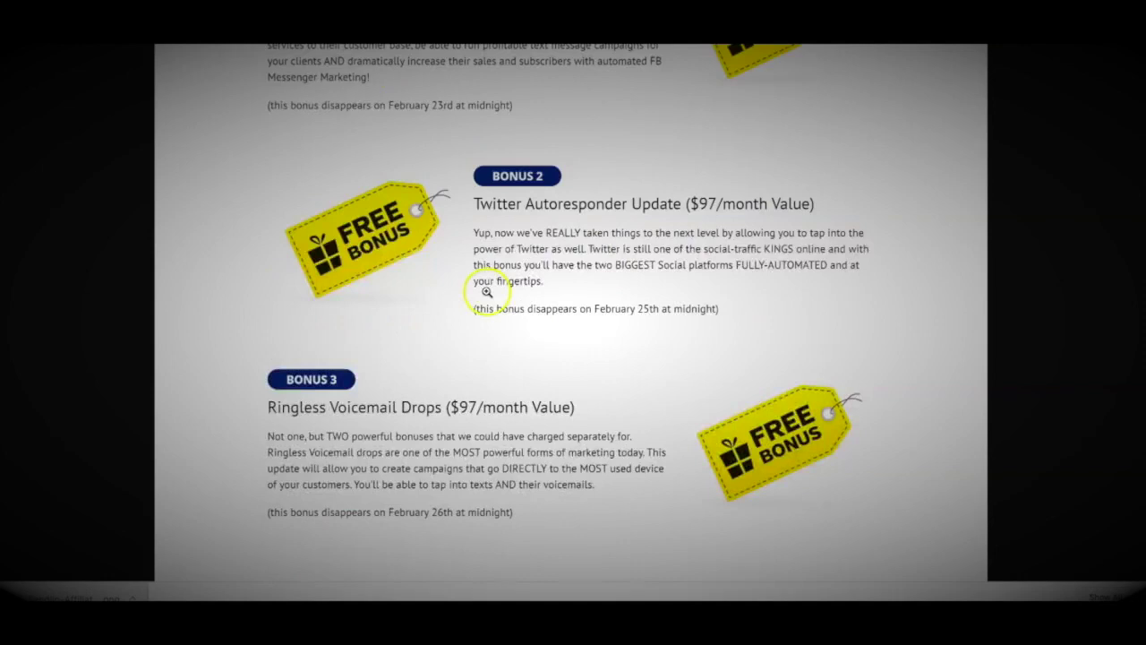
pyautogui.scroll(1, 481, 286)
pyautogui.scroll(-4, 537, 394)
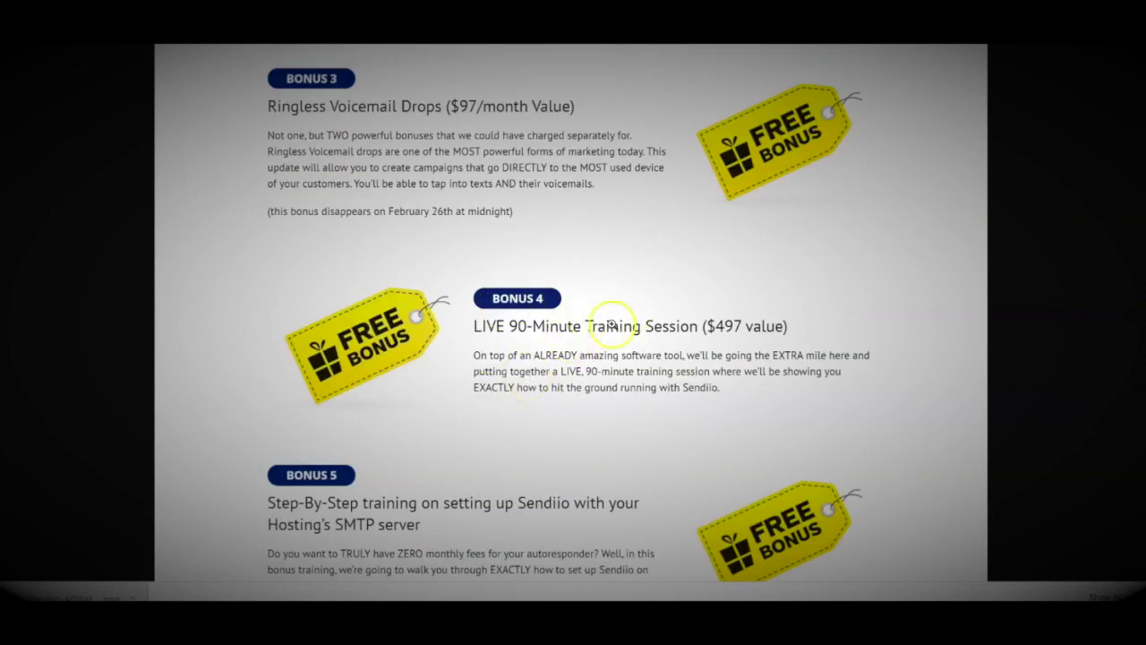
pyautogui.scroll(-1, 586, 346)
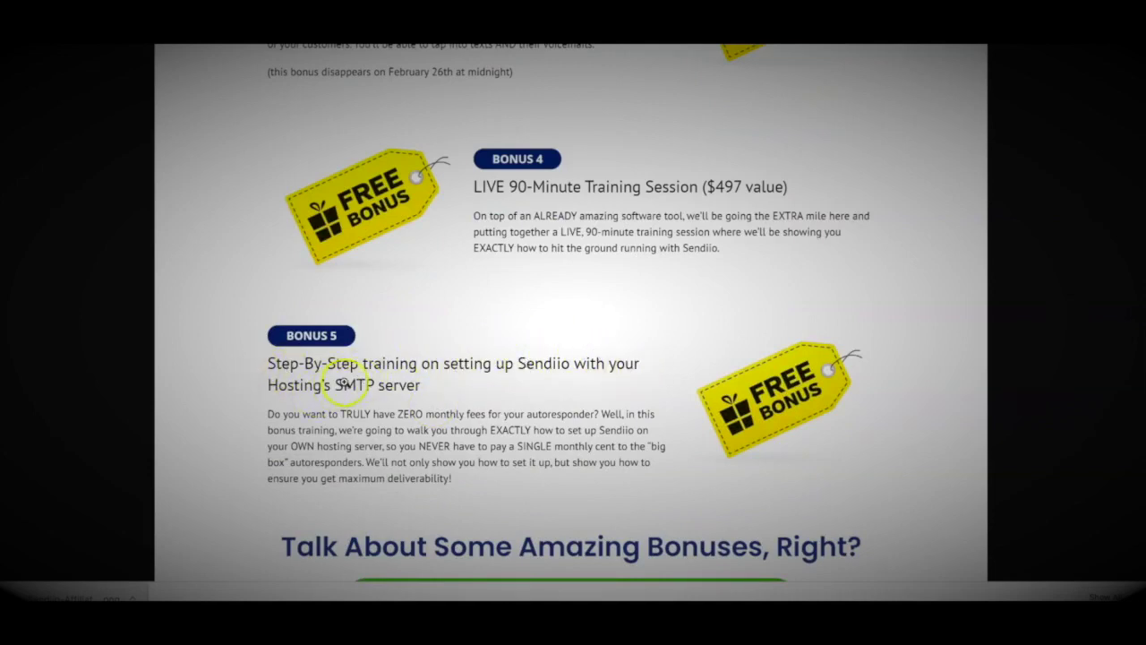
pyautogui.scroll(1, 343, 383)
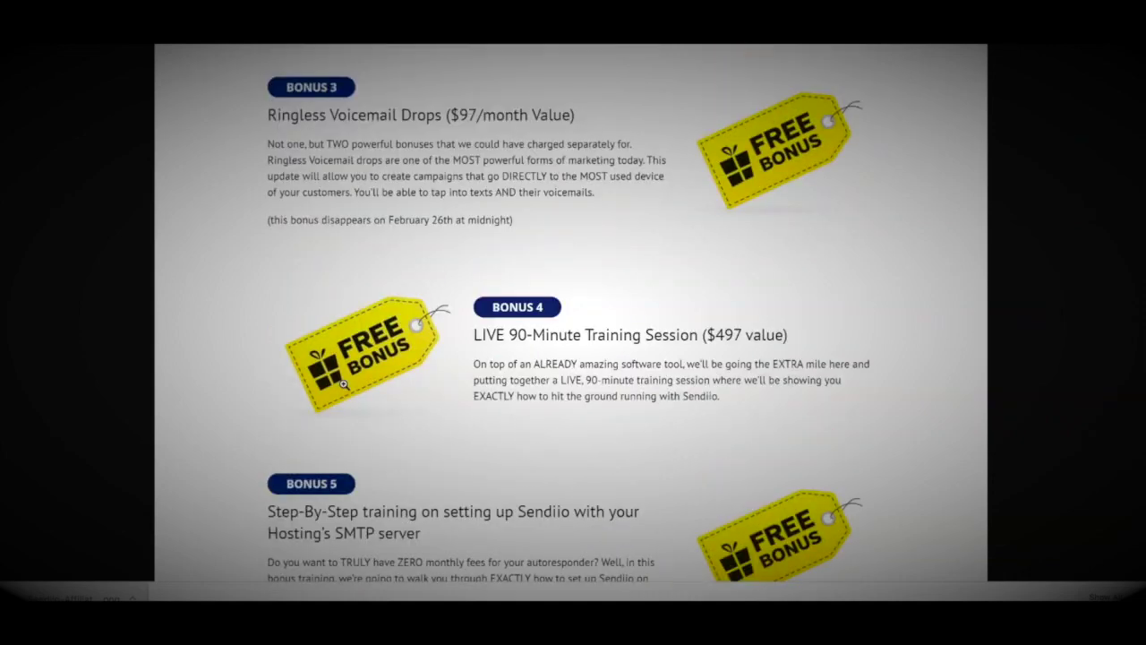
pyautogui.scroll(2, 343, 383)
pyautogui.scroll(1, 343, 383)
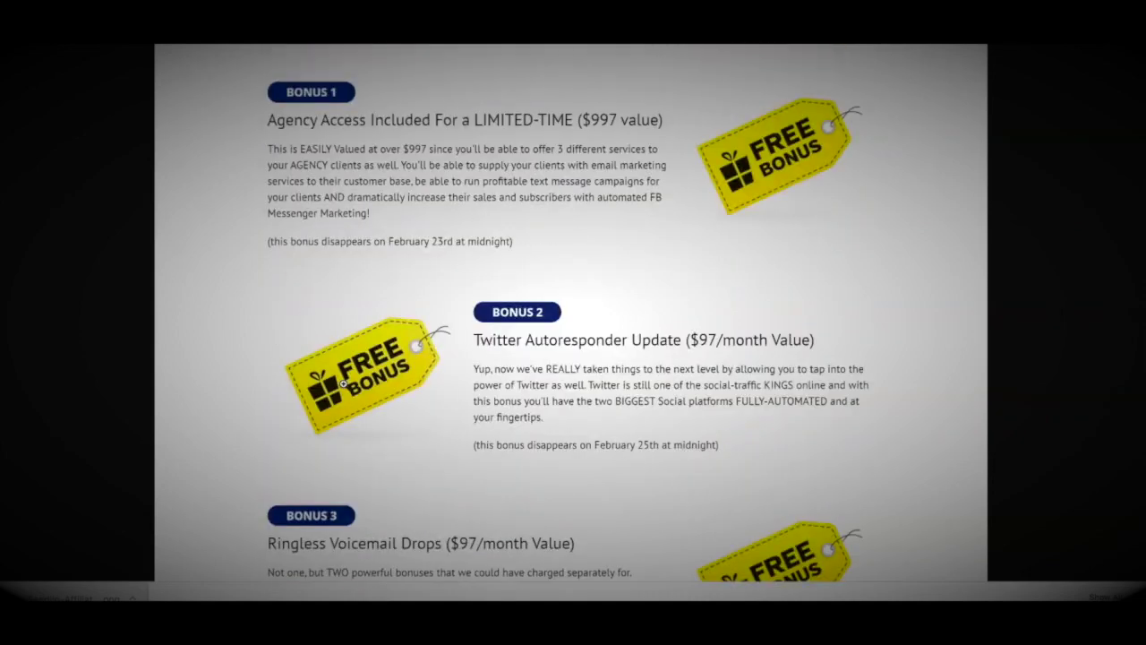